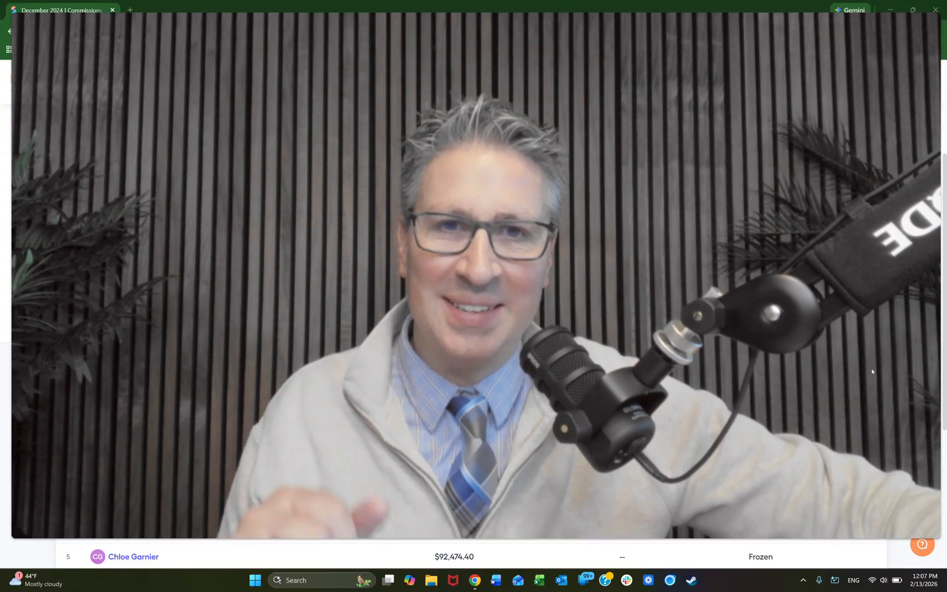
Open the Plan Assignments custom fields in the admin settings after viewing the Plans custom fields.
{"action": "left_click", "coordinate": [602, 268]}
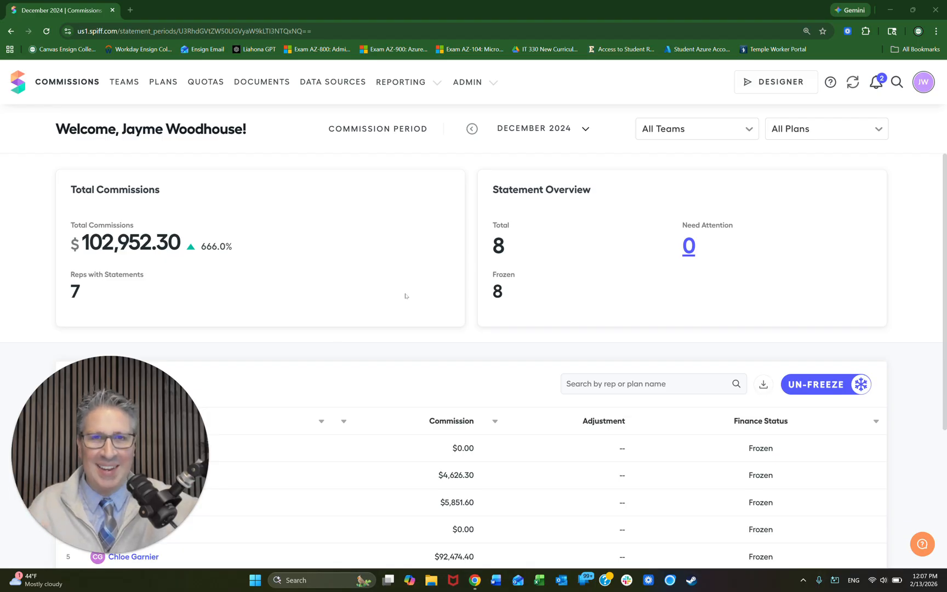
{"action": "left_click", "coordinate": [494, 85]}
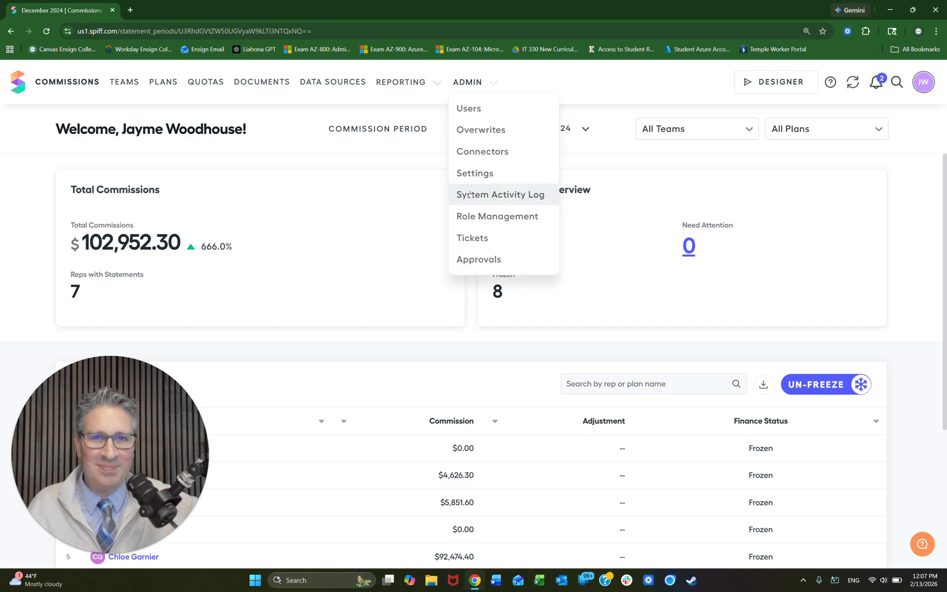
{"action": "left_click", "coordinate": [499, 175]}
{"action": "left_click_drag", "start_coordinate": [171, 402], "coordinate": [892, 540]}
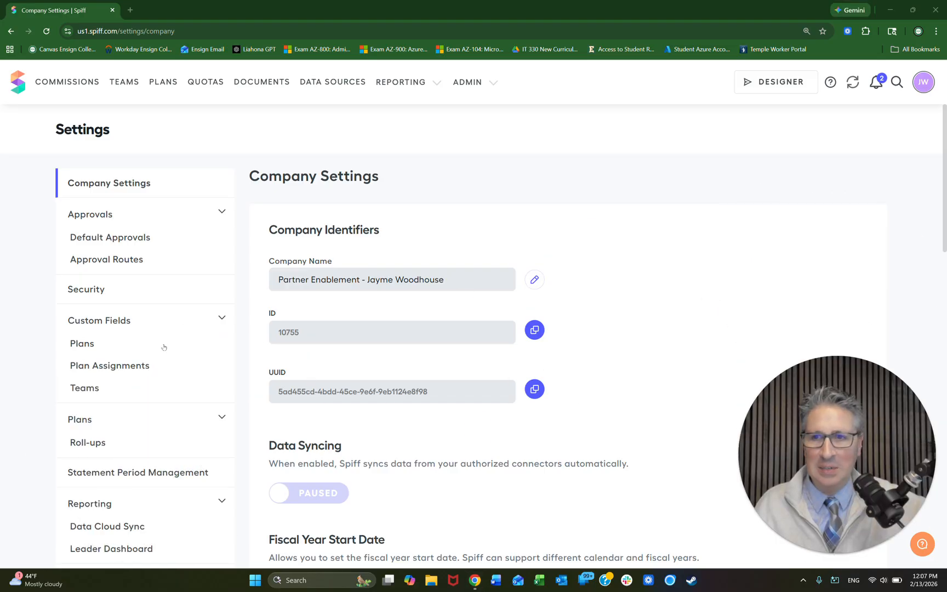
{"action": "left_click", "coordinate": [102, 345]}
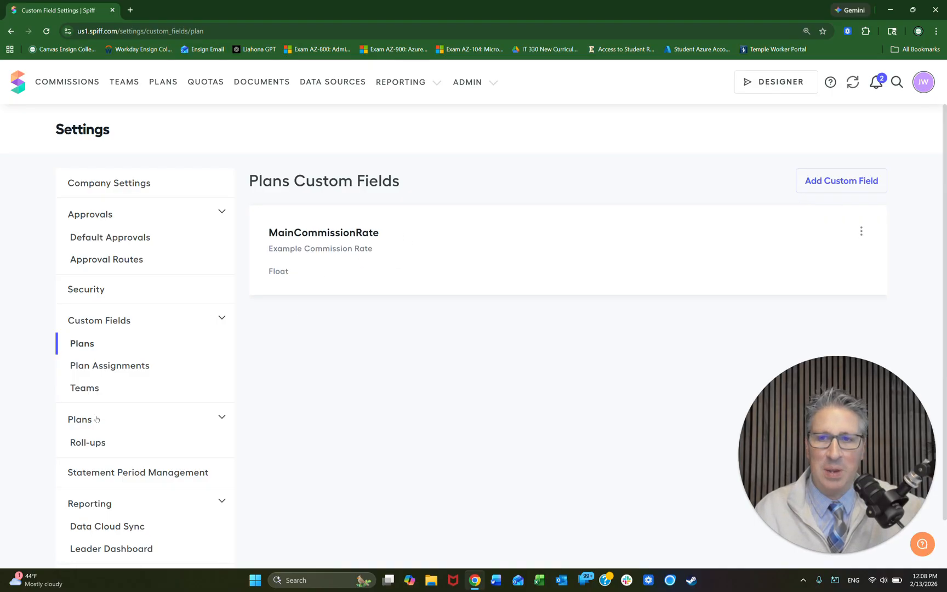
{"action": "left_click", "coordinate": [116, 368]}
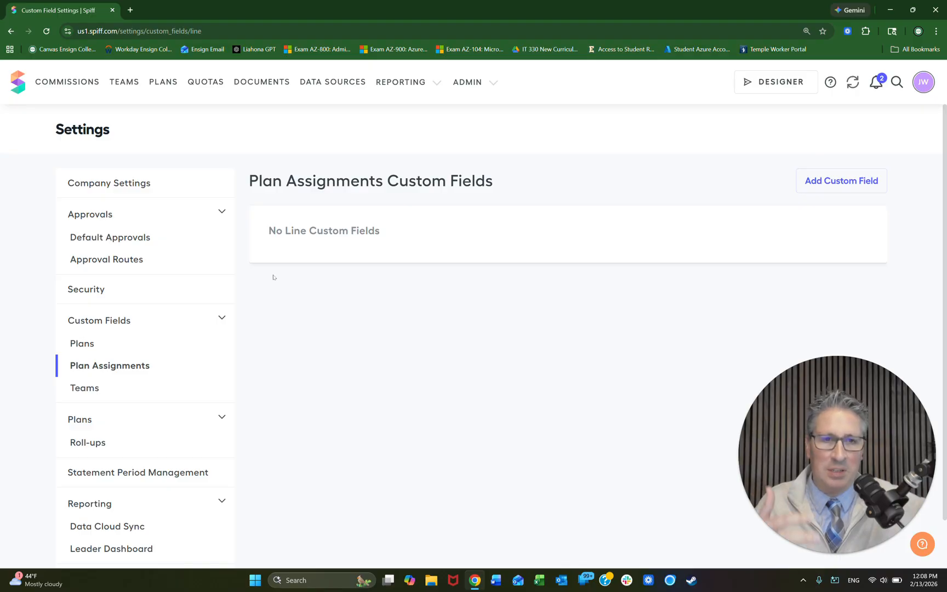
Open Designer in a new tab and examine the YouTube Example Plan's Deal Percent ARR Commission datasheet and its rep choices.
{"action": "right_click", "coordinate": [765, 86]}
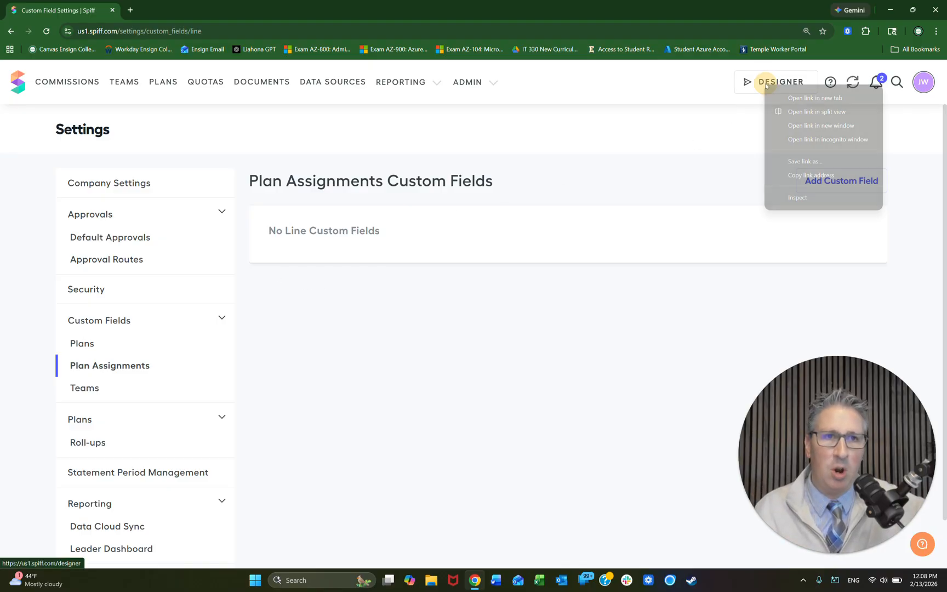
{"action": "left_click", "coordinate": [814, 97]}
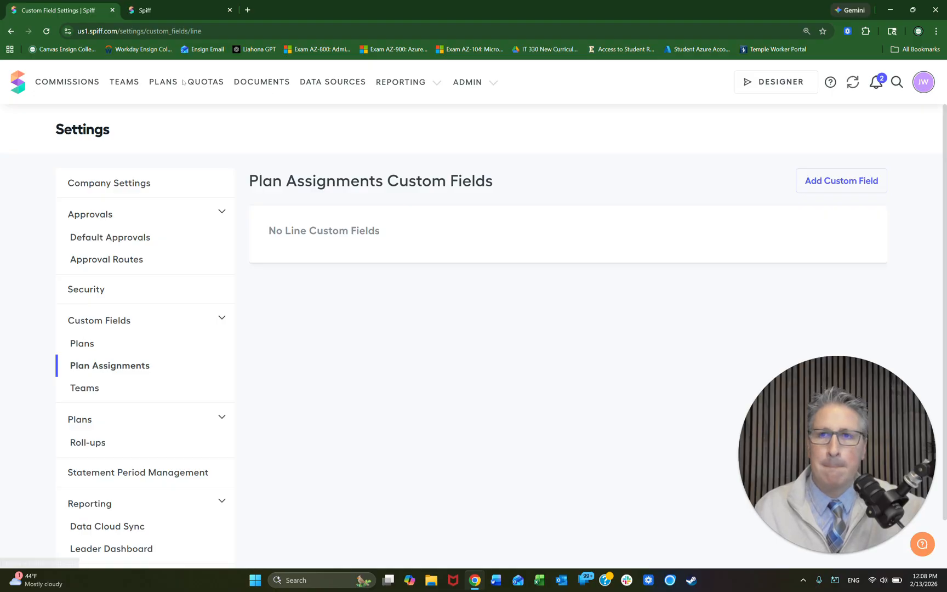
{"action": "left_click", "coordinate": [175, 11]}
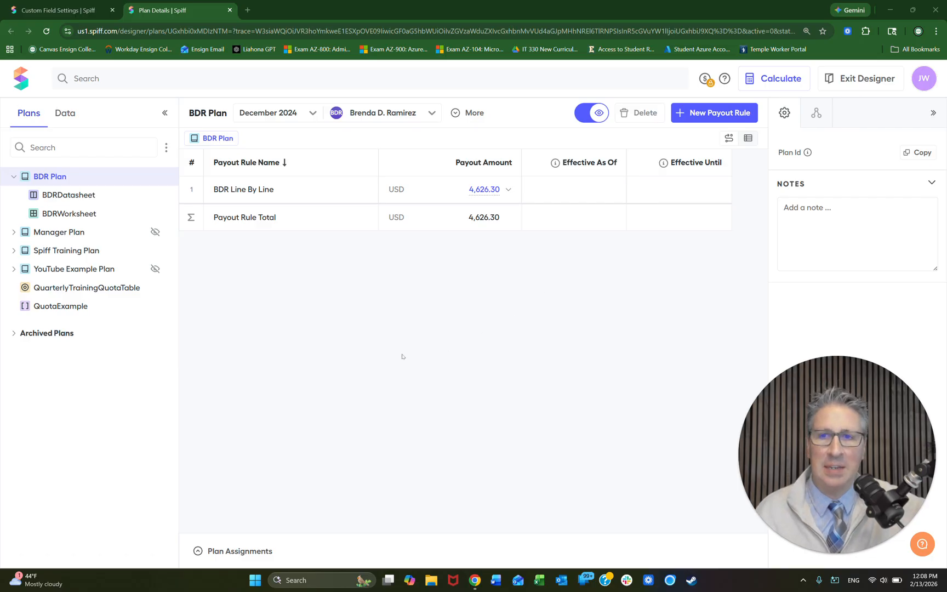
{"action": "left_click", "coordinate": [84, 270]}
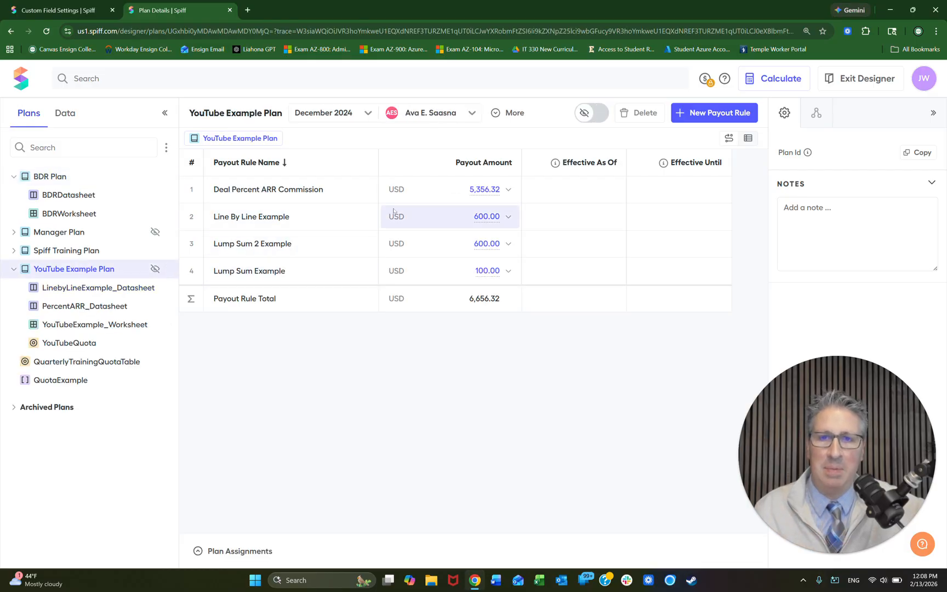
{"action": "left_click", "coordinate": [483, 190]}
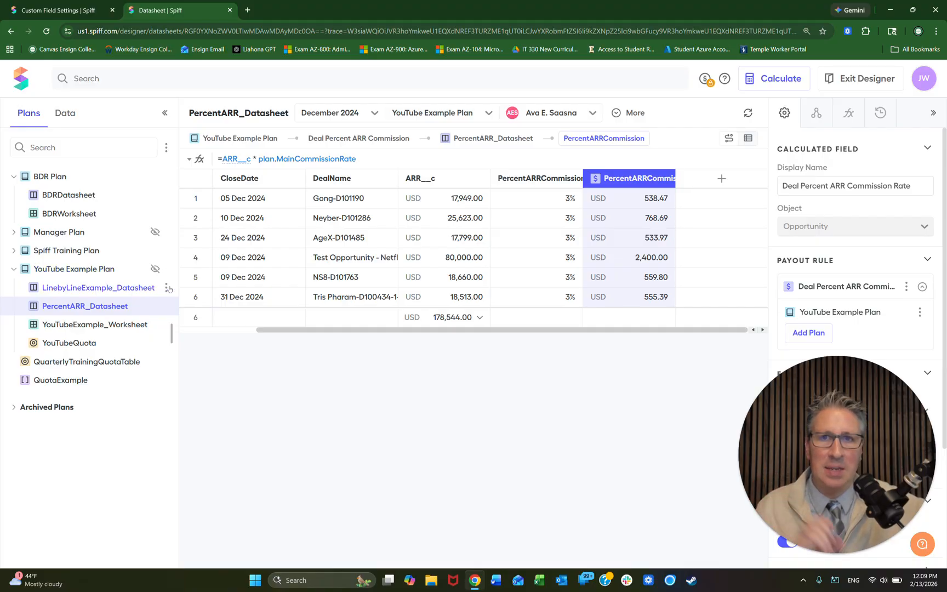
{"action": "left_click", "coordinate": [593, 113]}
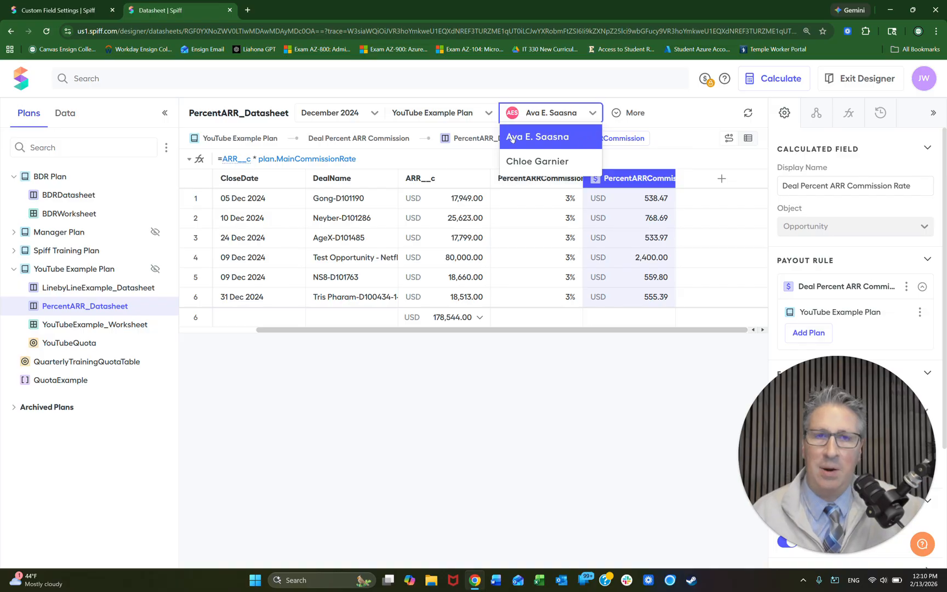
Return to the settings and start a new plan assignment custom field named PlanAssignmentCustomField.
{"action": "left_click", "coordinate": [76, 16]}
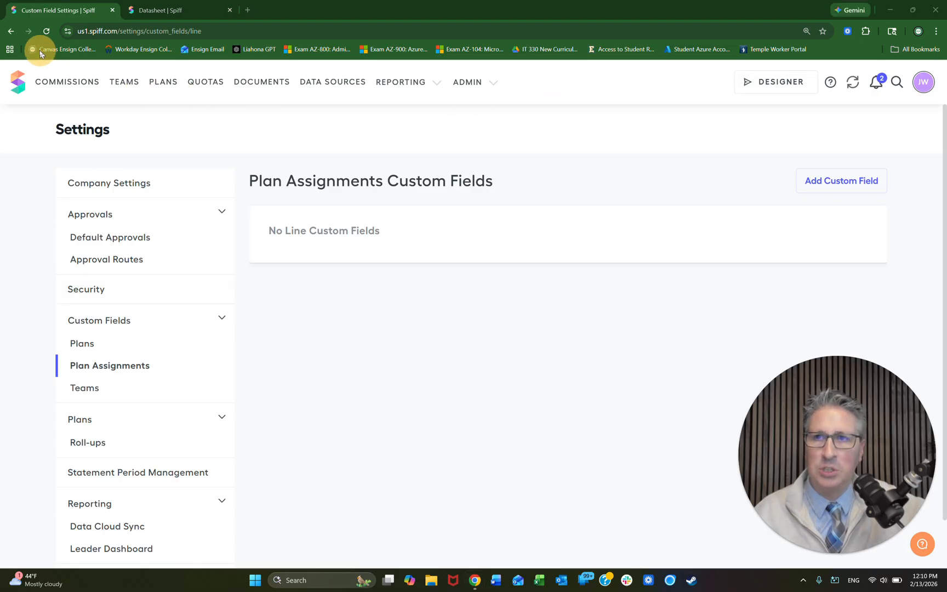
{"action": "left_click", "coordinate": [847, 183]}
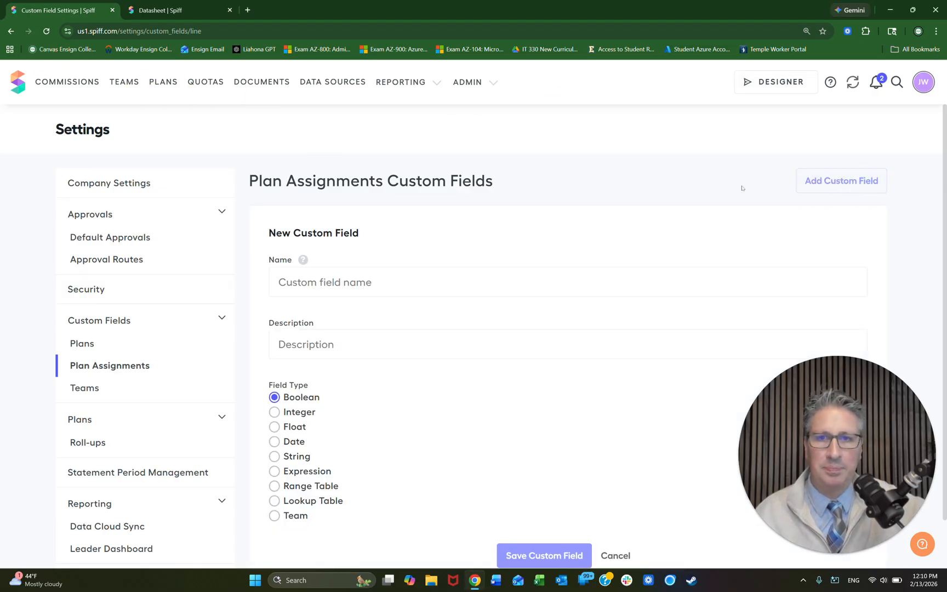
{"action": "left_click", "coordinate": [448, 280]}
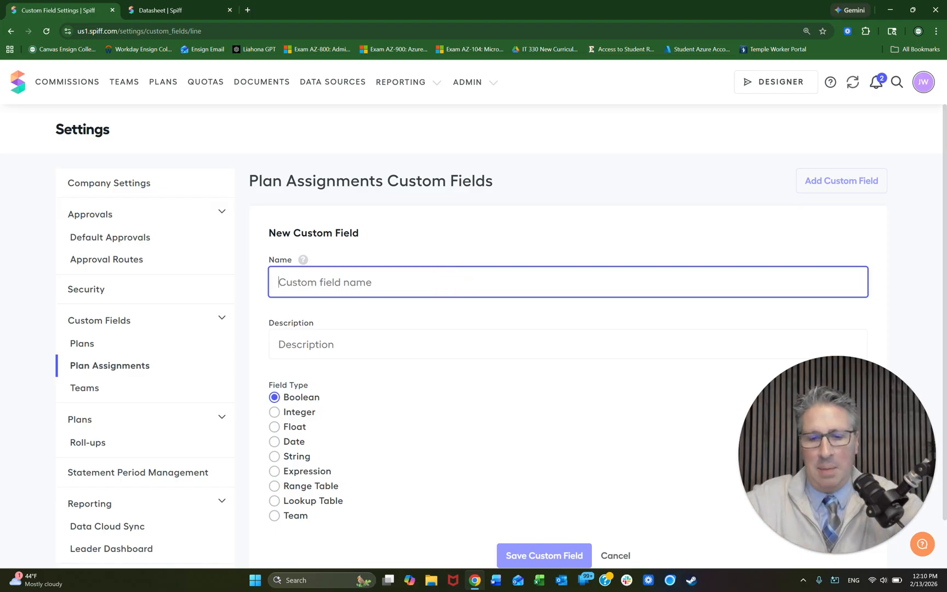
{"action": "type", "text": "PlanAssignmen"}
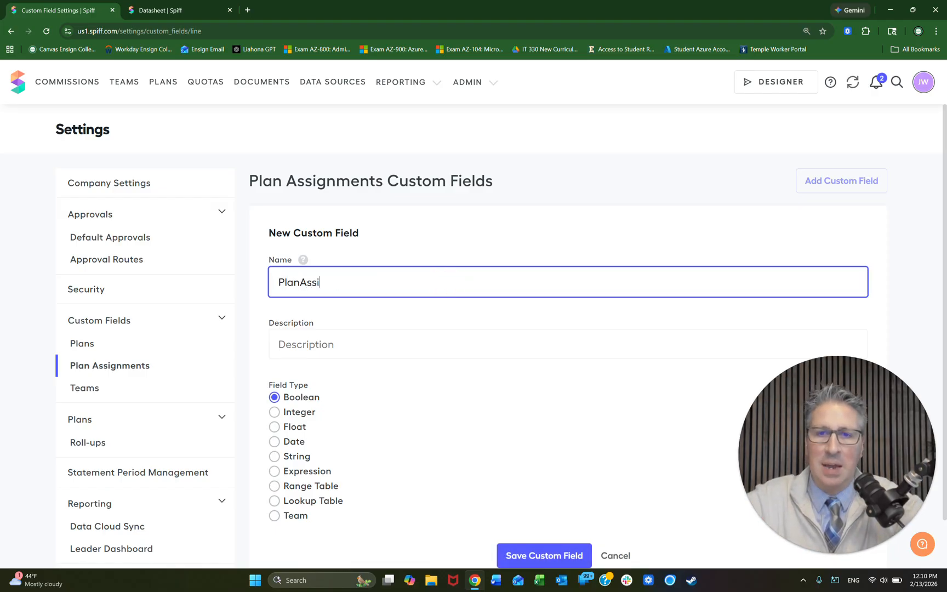
{"action": "type", "text": "C"}
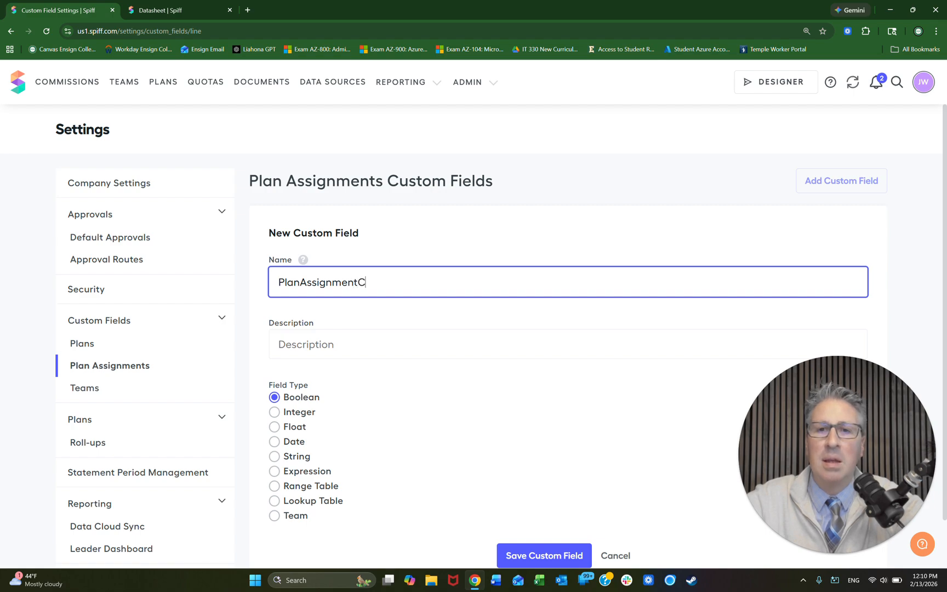
{"action": "type", "text": "ustomField"}
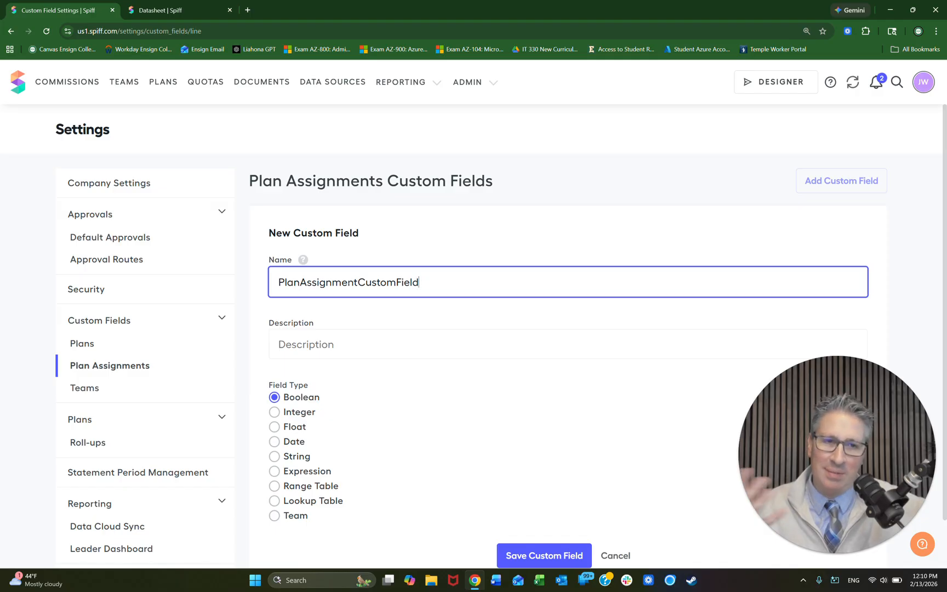
Describe the field as "Plan Assignment Custom Field Example", set its type to Float, and save it.
{"action": "key", "text": "Tab"}
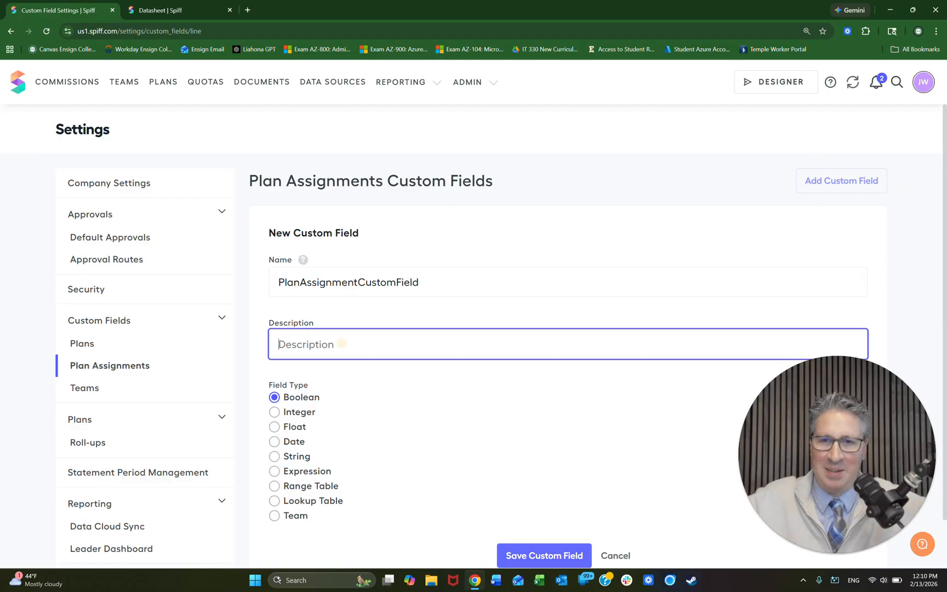
{"action": "type", "text": "Plan "}
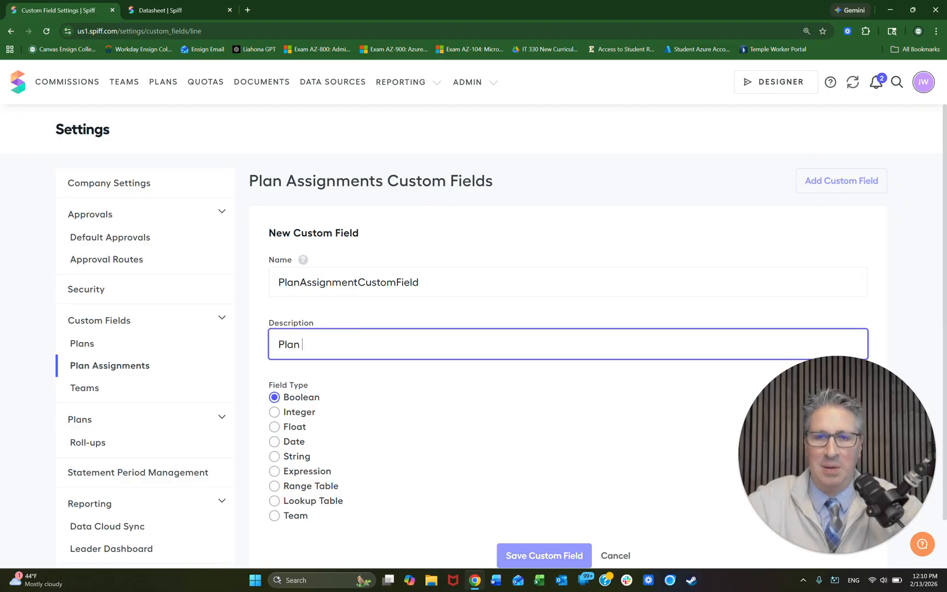
{"action": "type", "text": "Assignm"}
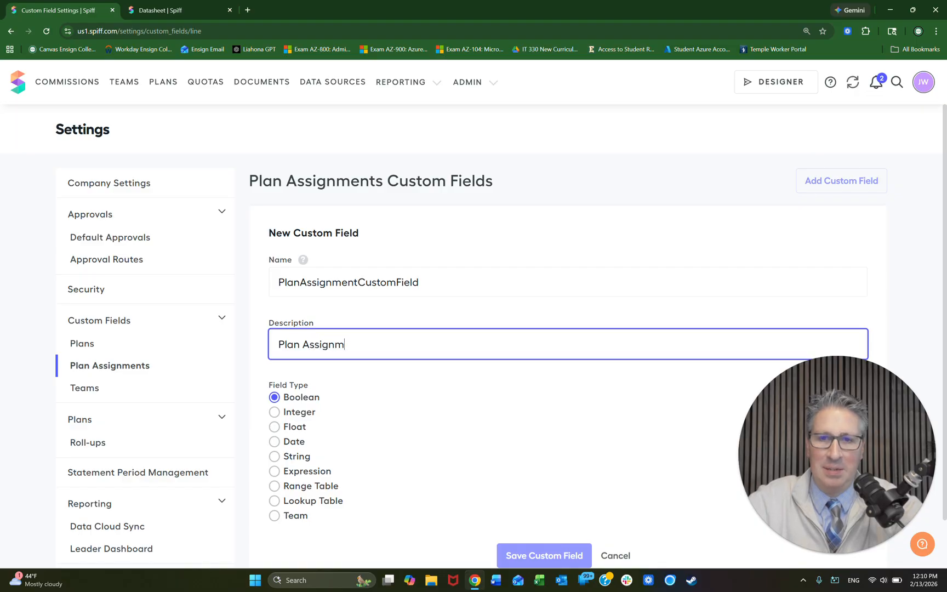
{"action": "type", "text": "ent Custom F"}
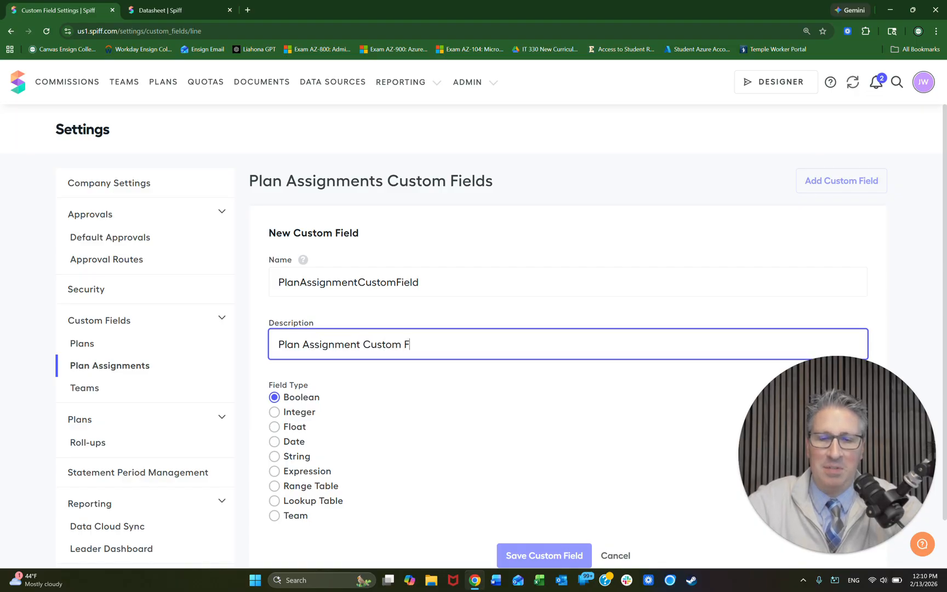
{"action": "type", "text": "ield Example"}
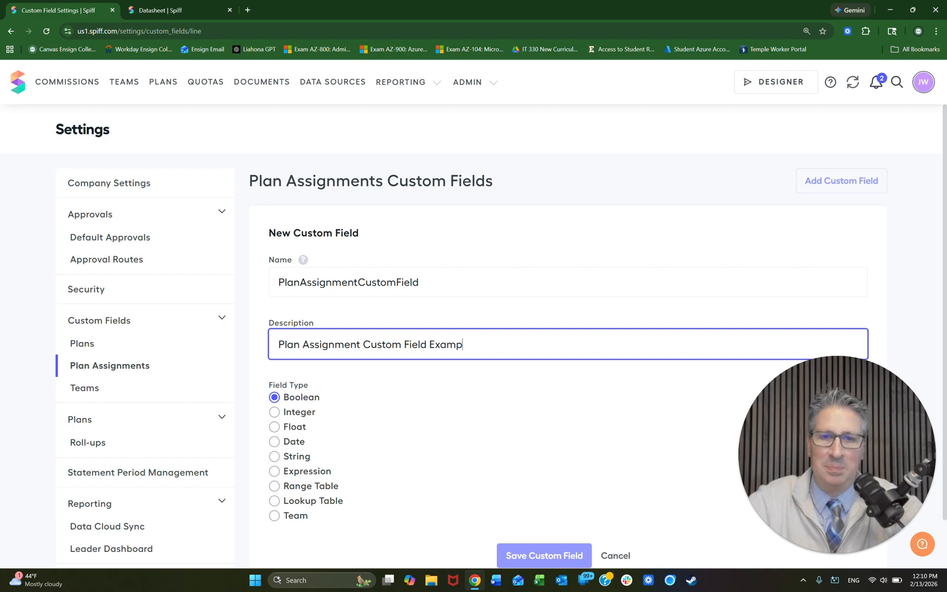
{"action": "left_click", "coordinate": [275, 427]}
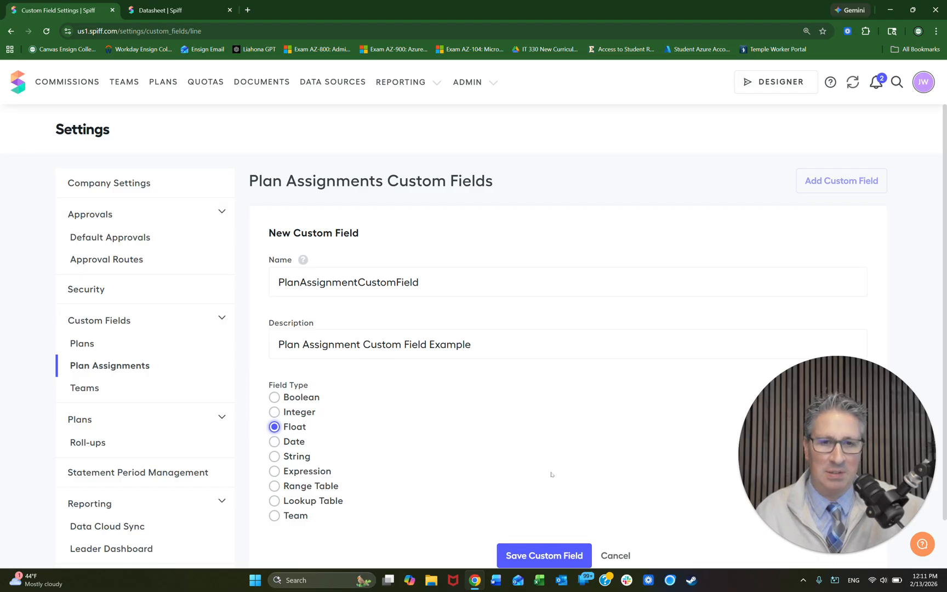
{"action": "left_click", "coordinate": [543, 556]}
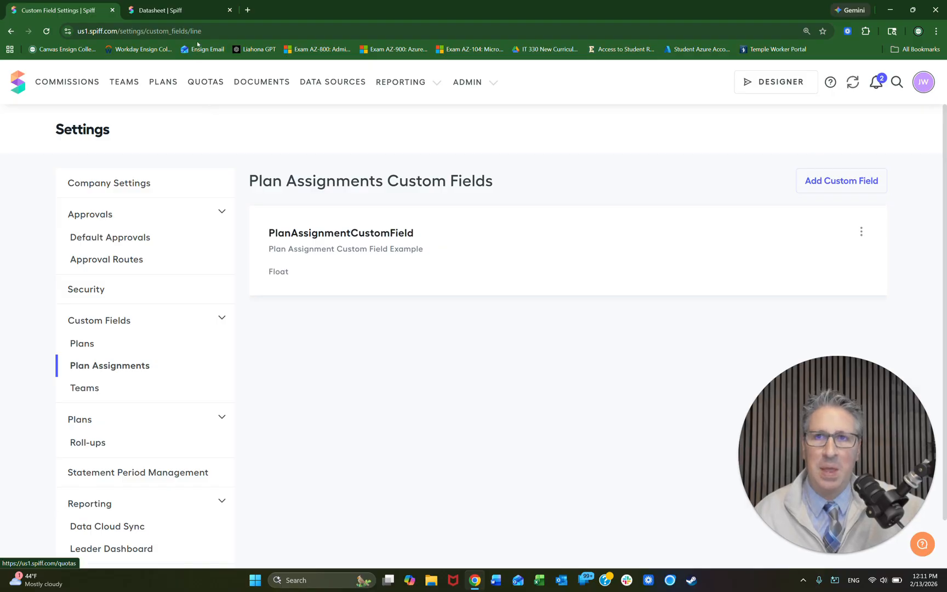
Reload Designer and examine the new custom field's column in the YouTube Example Plan's assignments.
{"action": "left_click", "coordinate": [195, 15]}
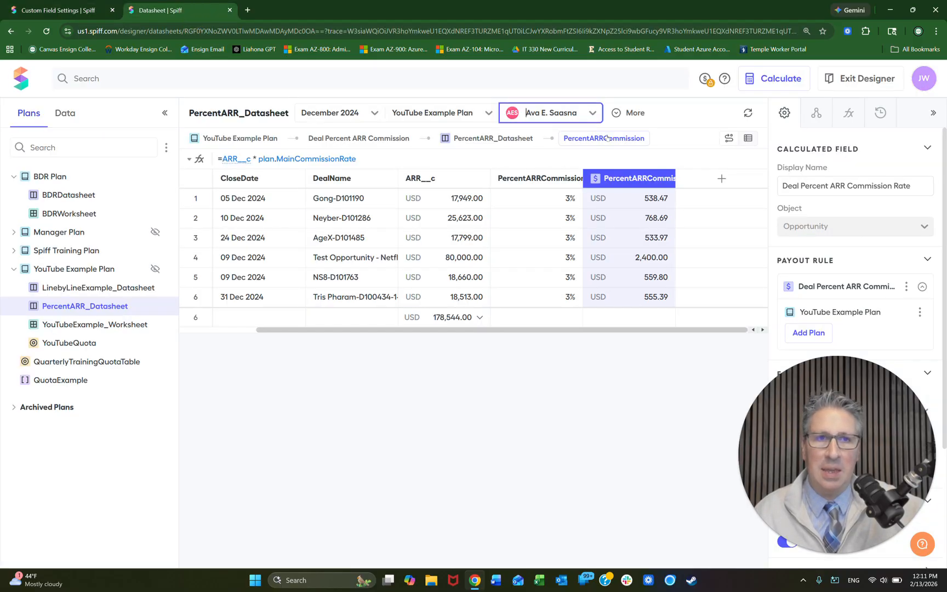
{"action": "left_click", "coordinate": [46, 31]}
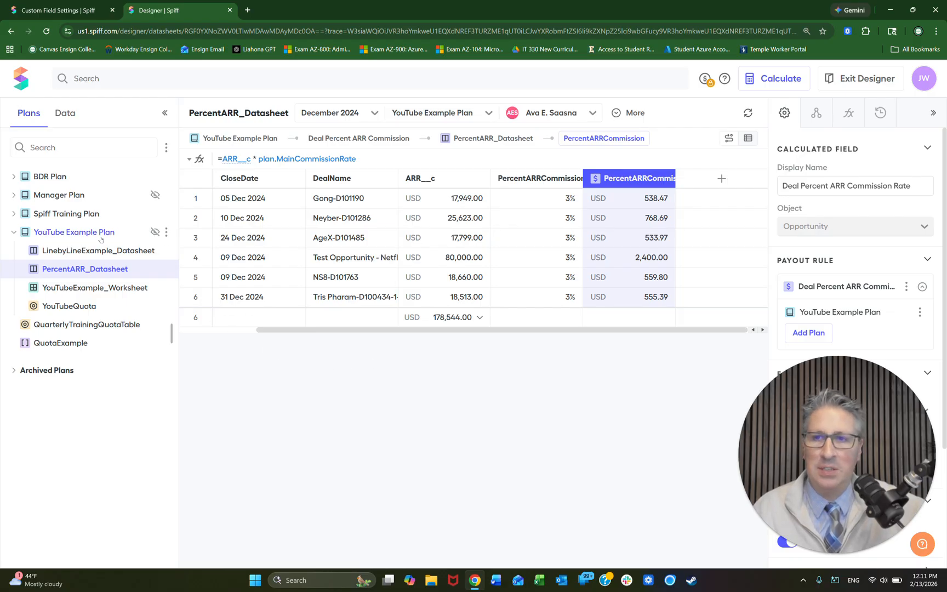
{"action": "left_click", "coordinate": [77, 233]}
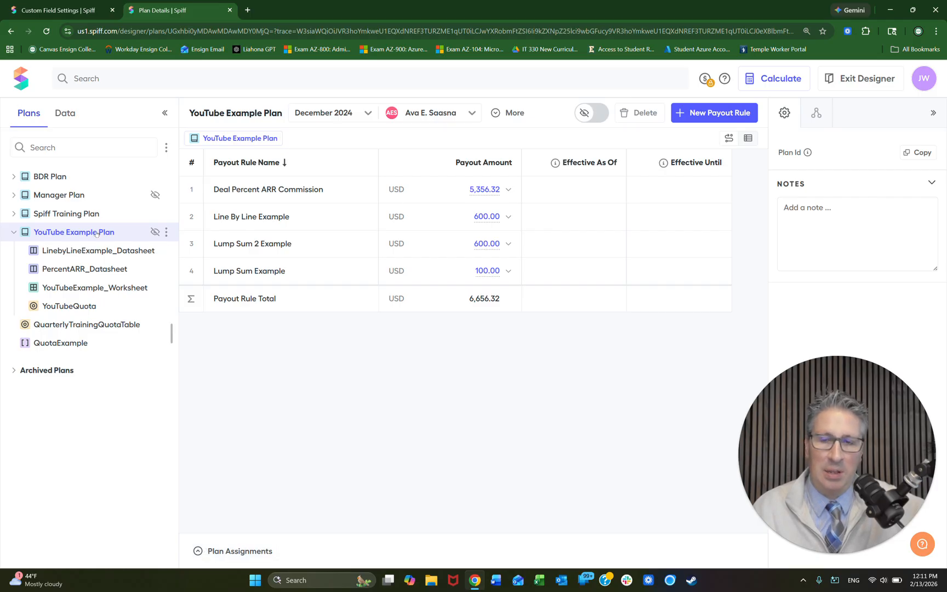
{"action": "left_click", "coordinate": [222, 551]}
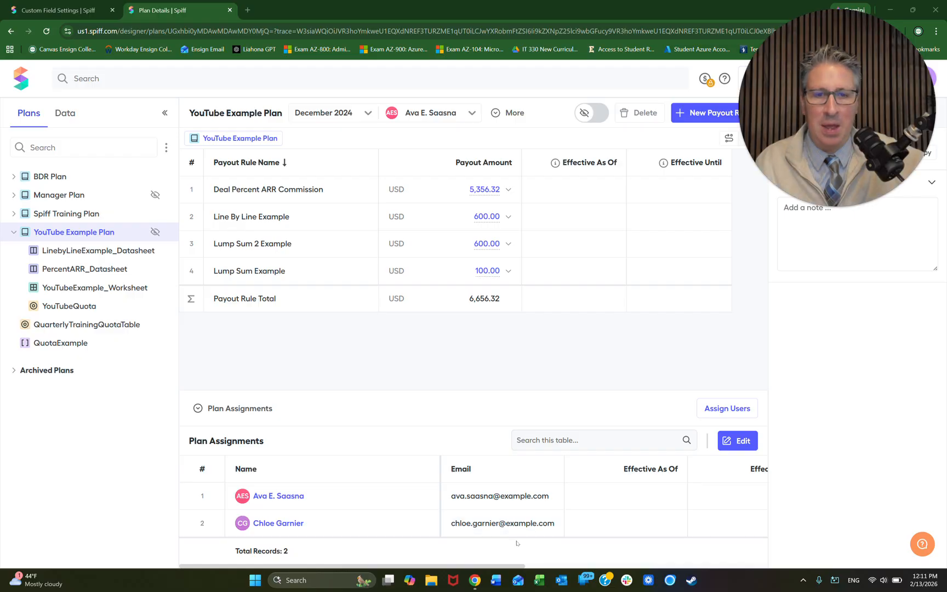
{"action": "left_click_drag", "start_coordinate": [499, 568], "coordinate": [773, 570]}
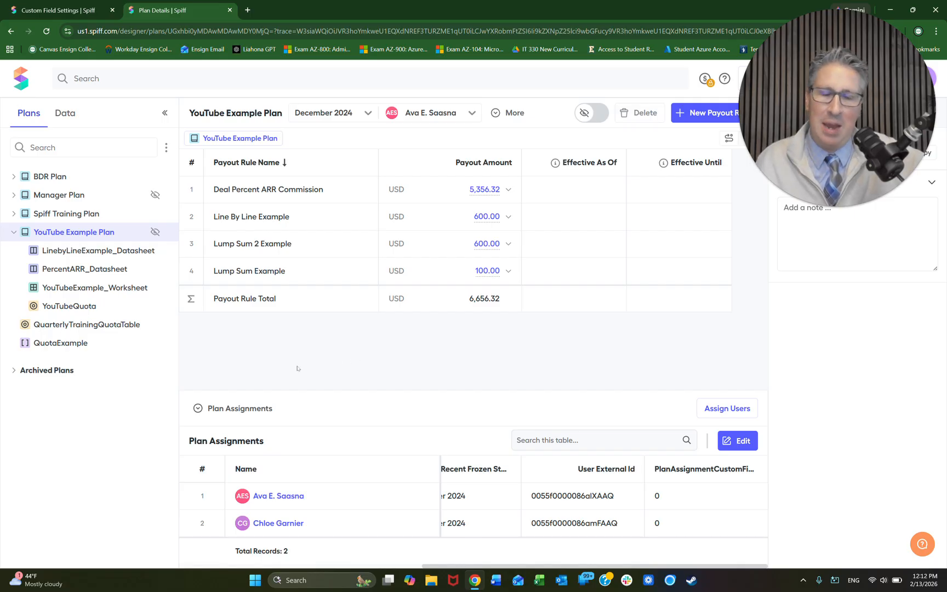
Return to the settings tab and open the Plan Assignments table in user mass data management.
{"action": "left_click", "coordinate": [68, 11]}
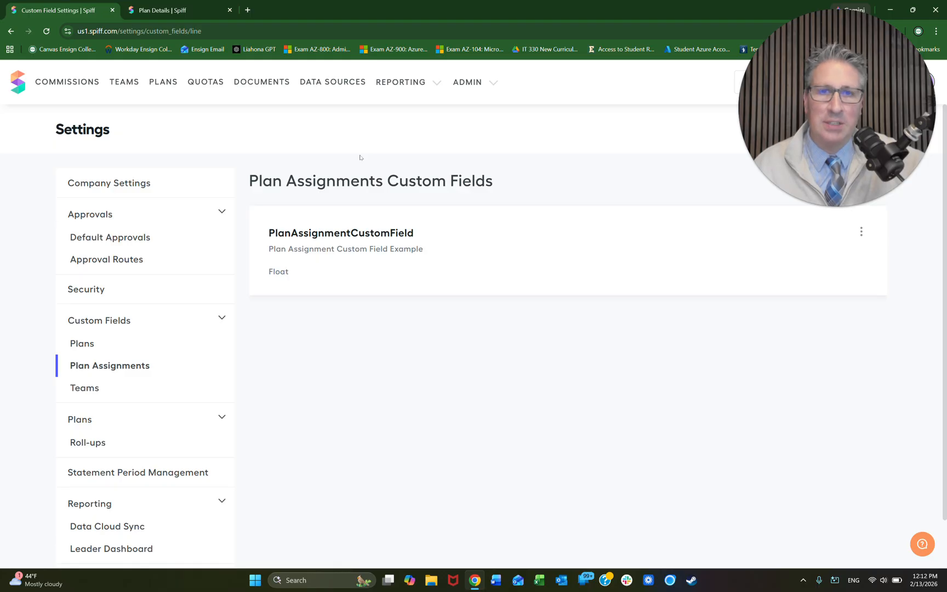
{"action": "left_click", "coordinate": [495, 83]}
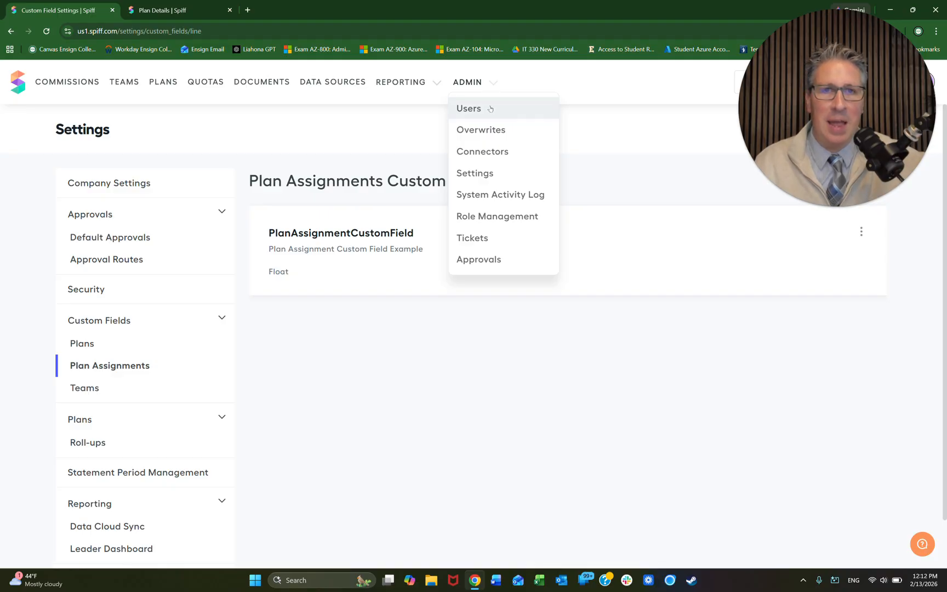
{"action": "left_click", "coordinate": [490, 108]}
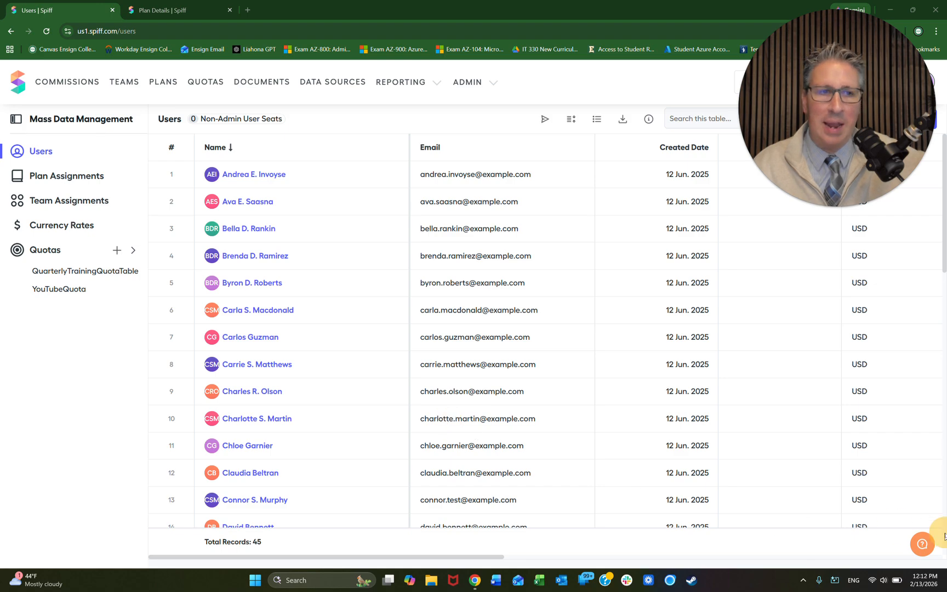
{"action": "left_click", "coordinate": [44, 179]}
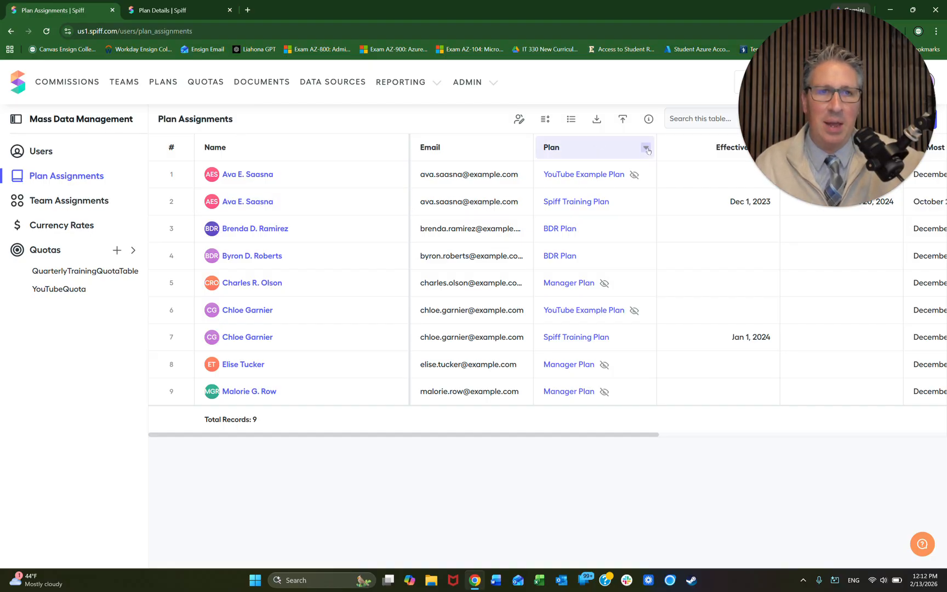
Sort the plan assignments by plan in descending order and view the PlanAssignmentCustomField column.
{"action": "left_click", "coordinate": [646, 148]}
{"action": "left_click", "coordinate": [683, 218]}
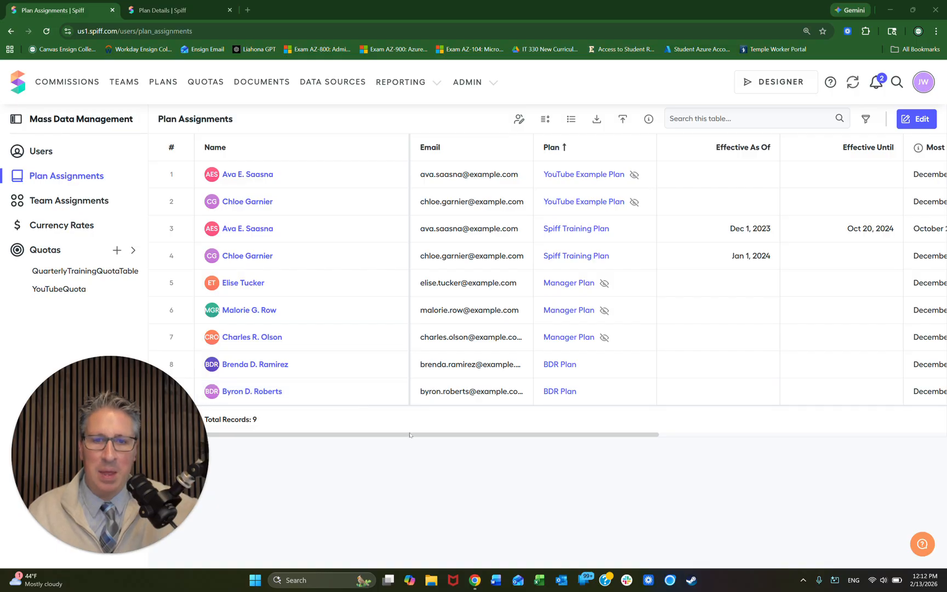
{"action": "left_click_drag", "start_coordinate": [405, 437], "coordinate": [777, 450]}
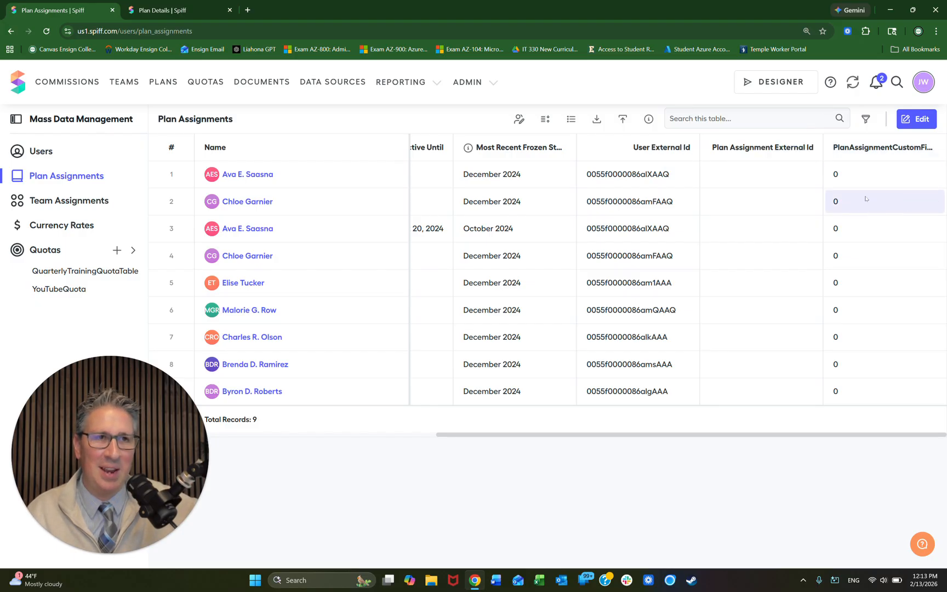
Set PlanAssignmentCustomField to 0.03 for the first plan assignment and 0.05 for the second, and save the table.
{"action": "left_click", "coordinate": [918, 120]}
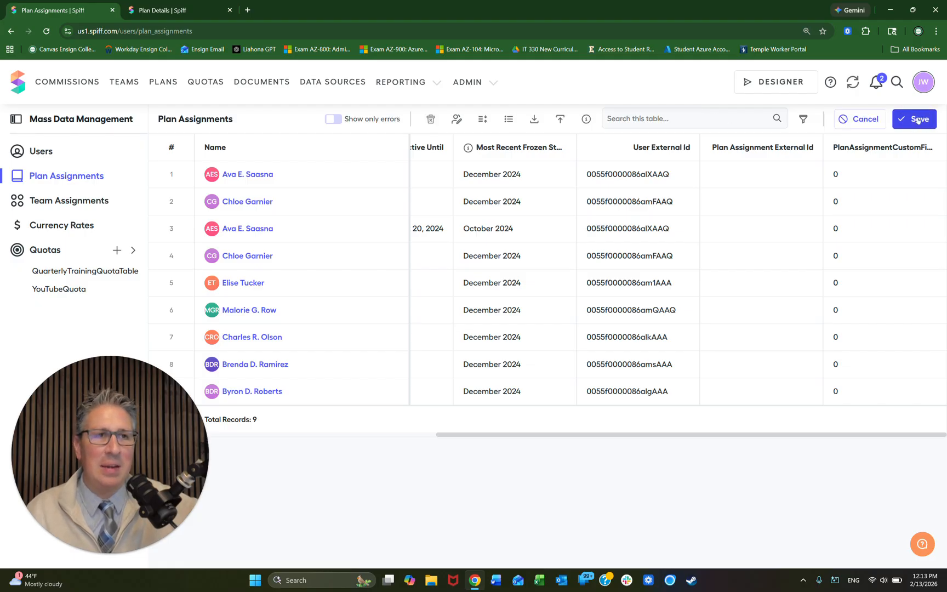
{"action": "left_click", "coordinate": [867, 180]}
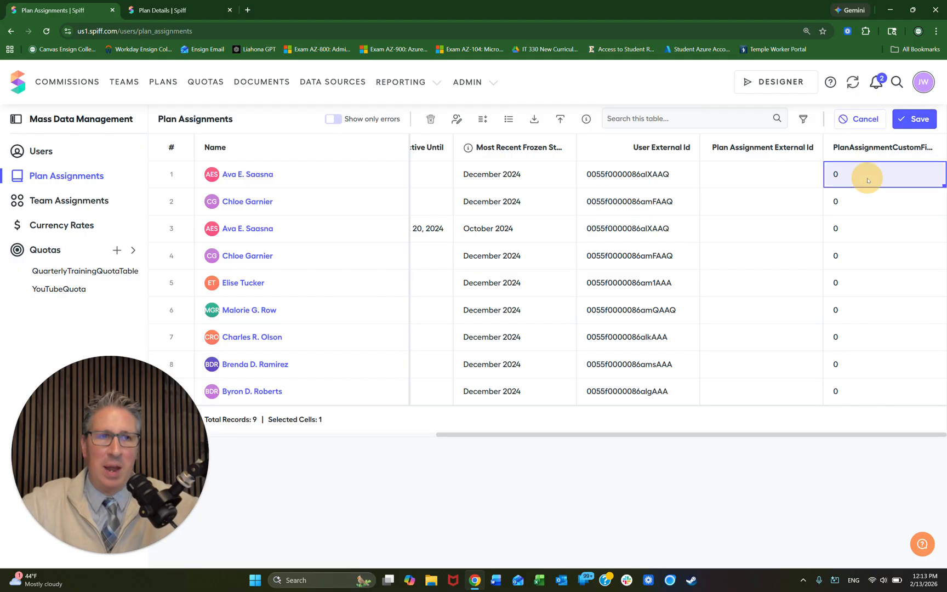
{"action": "left_click", "coordinate": [867, 179]}
{"action": "type", "text": ".03"}
{"action": "key", "text": "Return"}
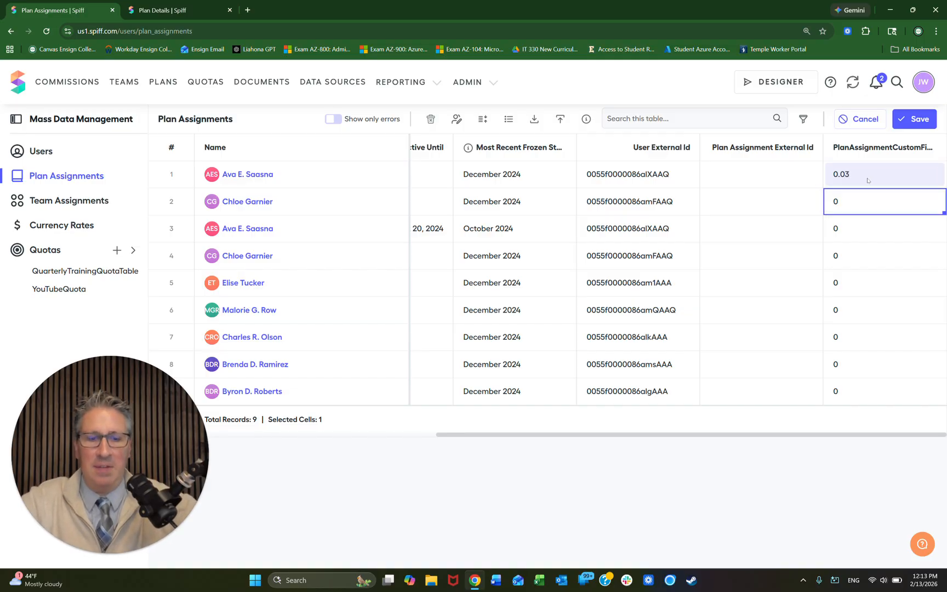
{"action": "type", "text": "0.05"}
{"action": "key", "text": "Return"}
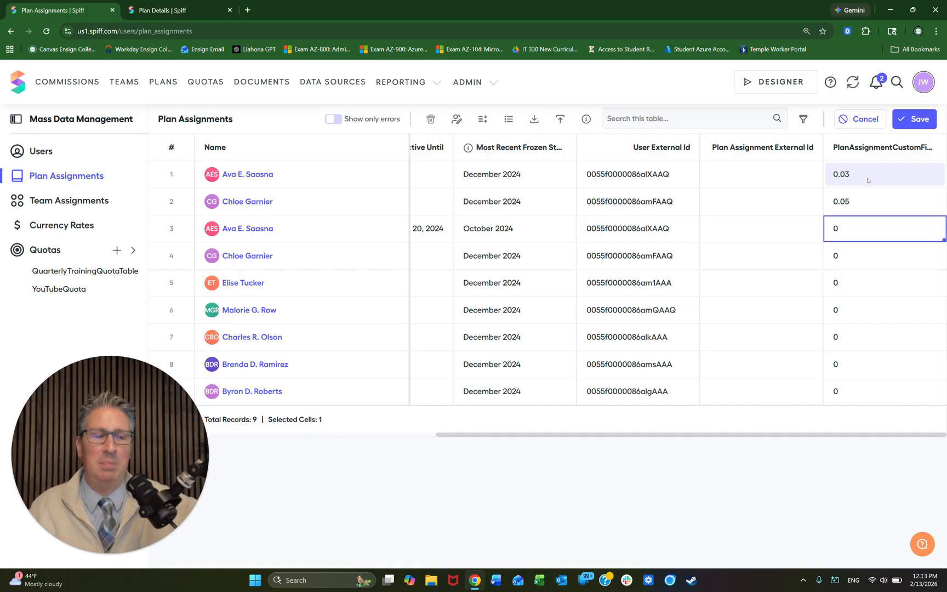
{"action": "left_click", "coordinate": [919, 125]}
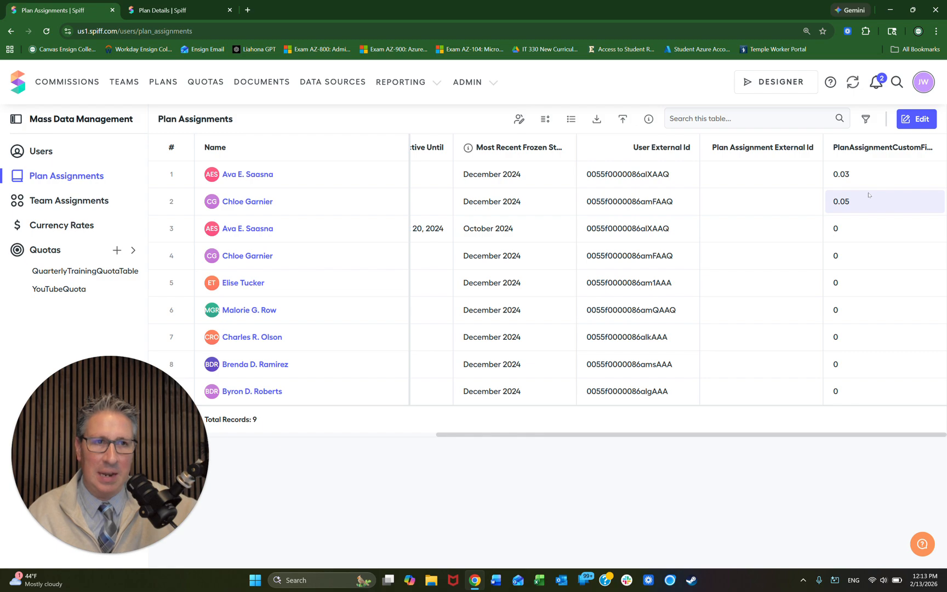
Reload the plan in Designer and check the PlanAssignmentCustomField values in its assignments.
{"action": "left_click", "coordinate": [162, 10]}
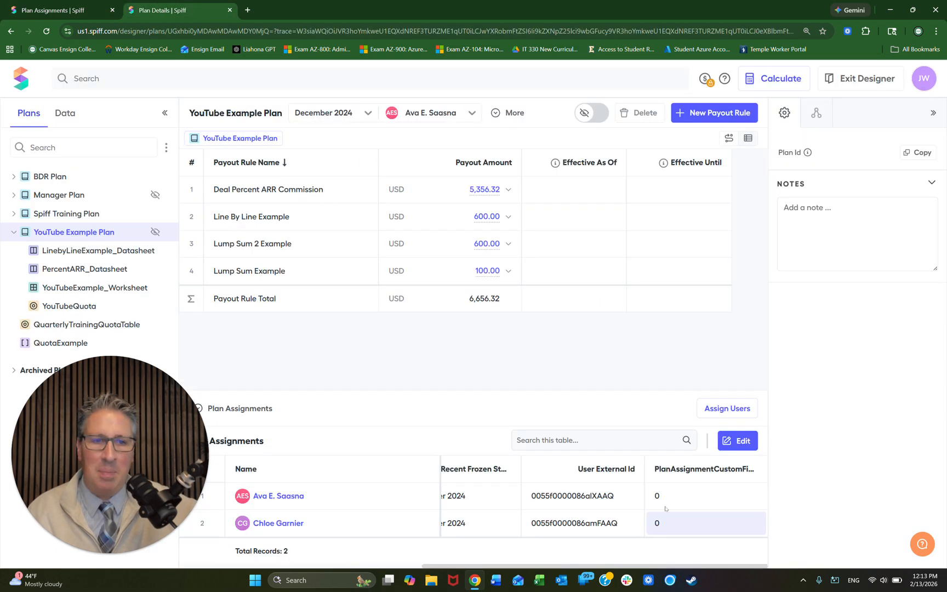
{"action": "left_click", "coordinate": [46, 31]}
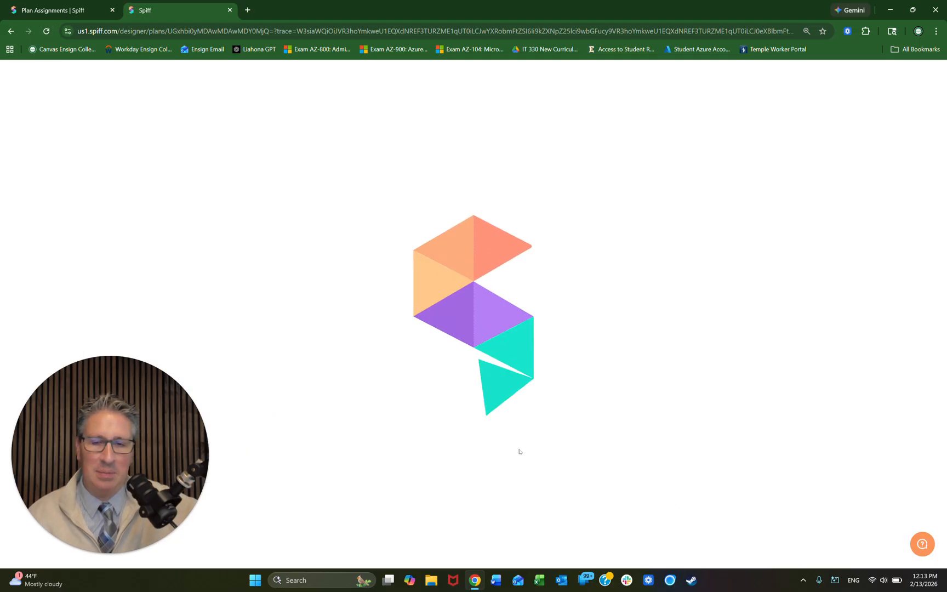
{"action": "left_click", "coordinate": [227, 553]}
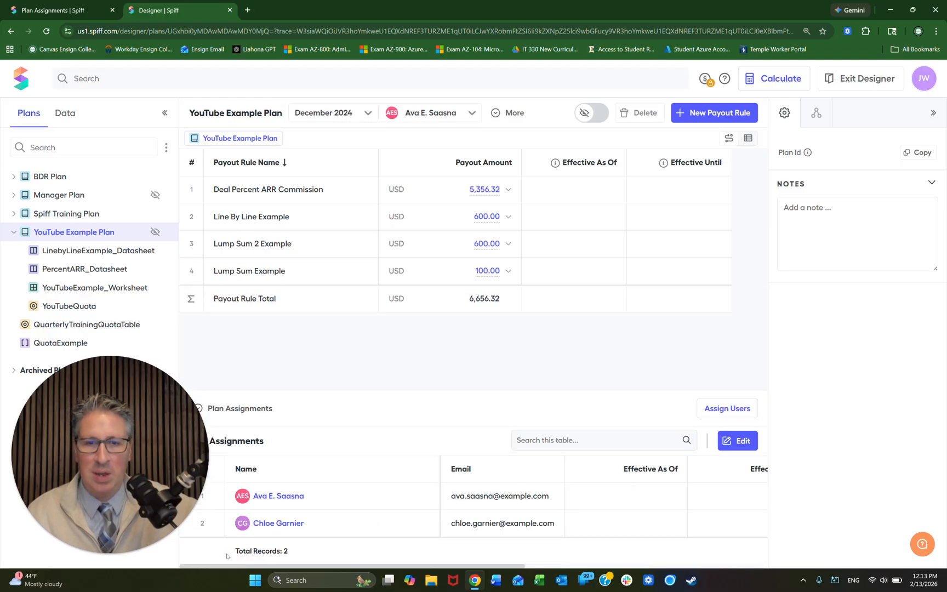
{"action": "left_click_drag", "start_coordinate": [304, 567], "coordinate": [546, 567]}
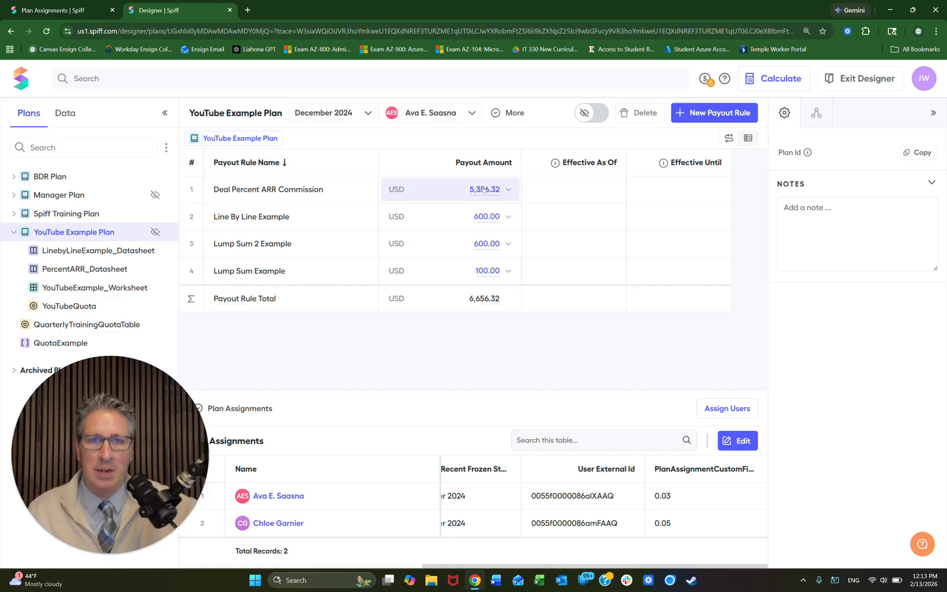
Open the datasheet behind the Deal Percent ARR Commission payout and add a field named PlanAssignmentCustomExampleRate.
{"action": "mouse_move", "coordinate": [488, 190]}
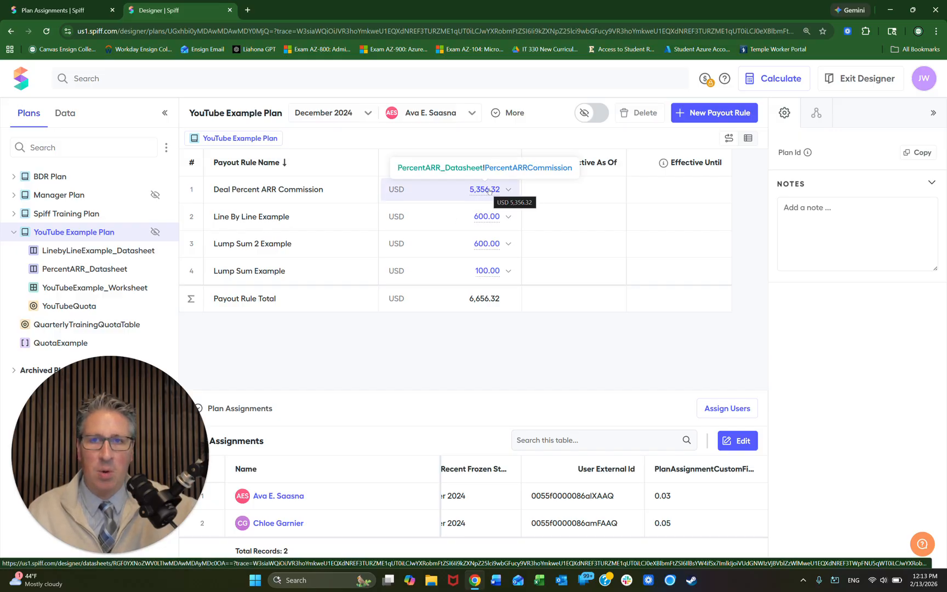
{"action": "left_click", "coordinate": [489, 190]}
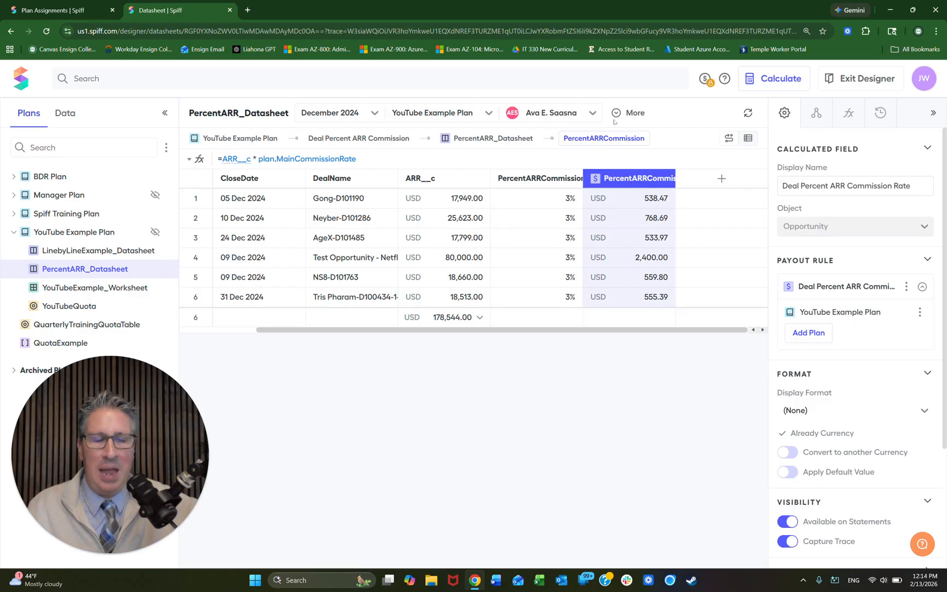
{"action": "left_click", "coordinate": [722, 178]}
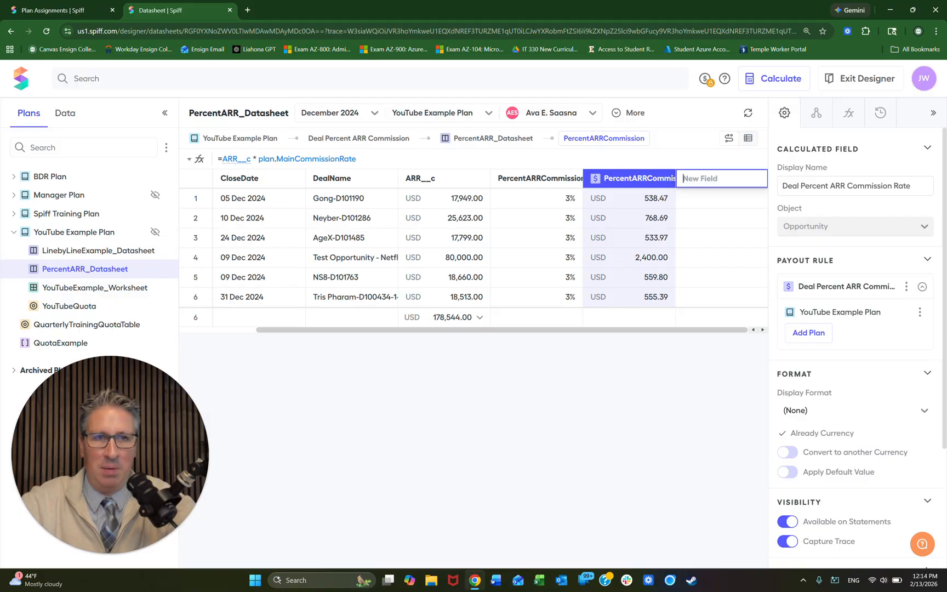
{"action": "type", "text": "Plan"}
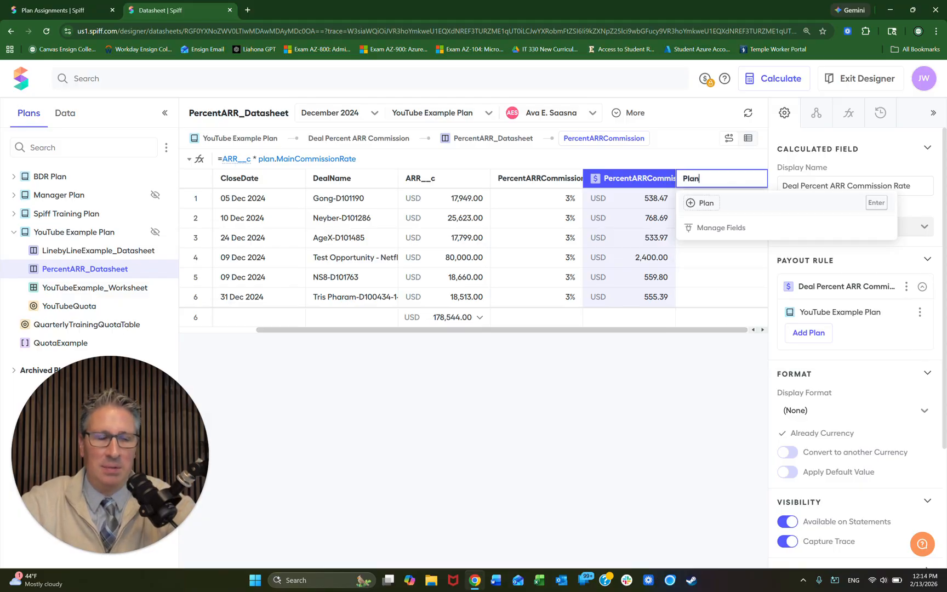
{"action": "type", "text": "Assignment"}
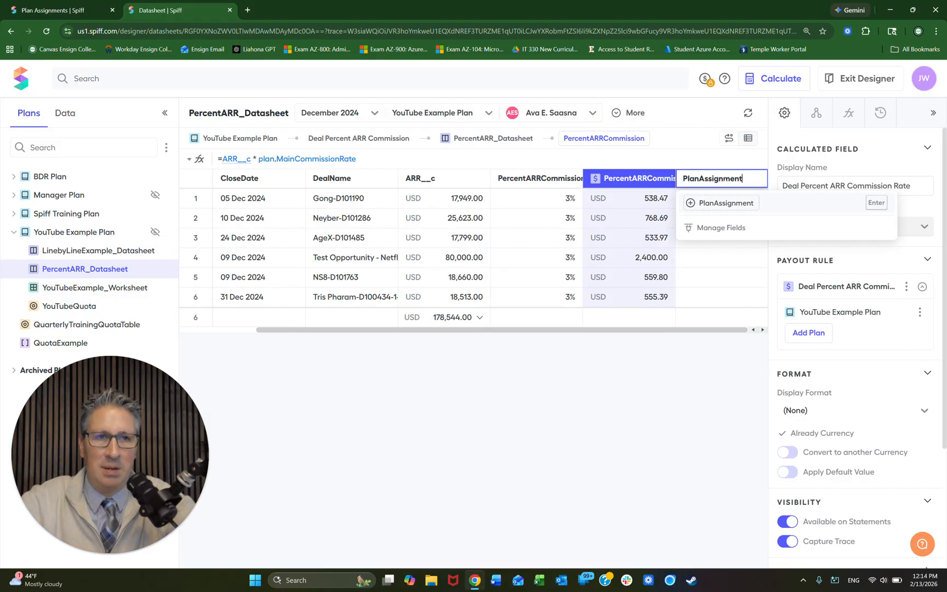
{"action": "type", "text": "Custom"}
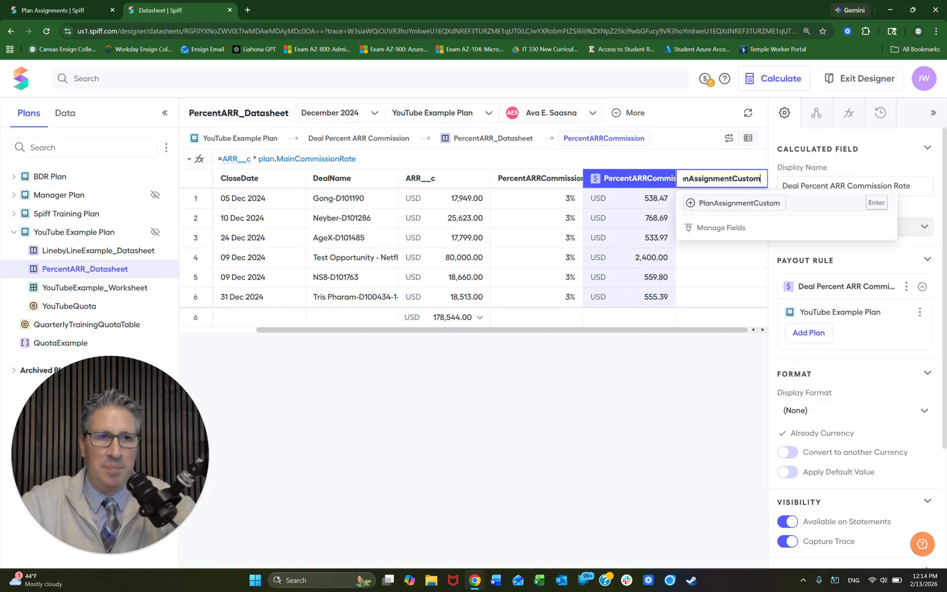
{"action": "type", "text": "Examp"}
{"action": "type", "text": "leRat"}
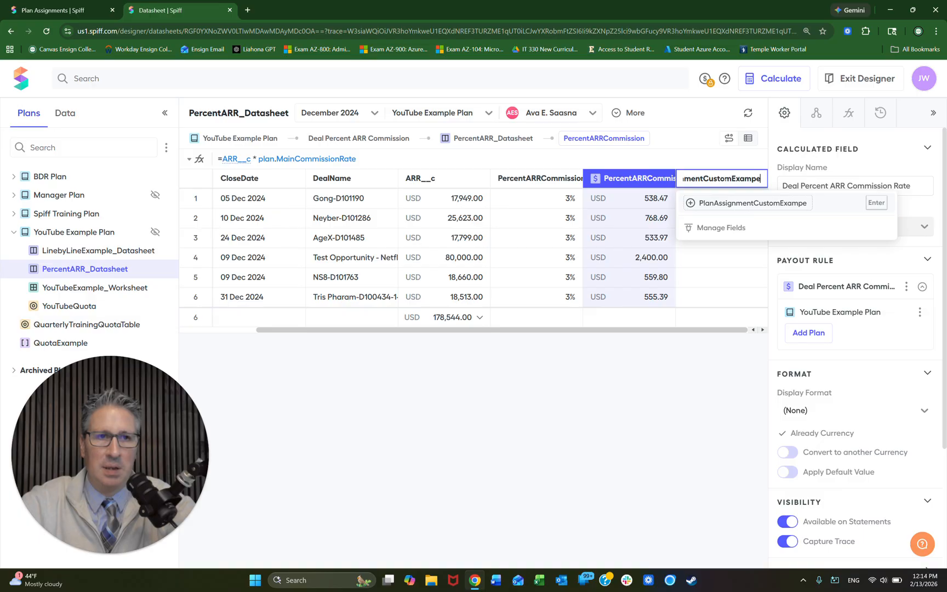
{"action": "type", "text": "e"}
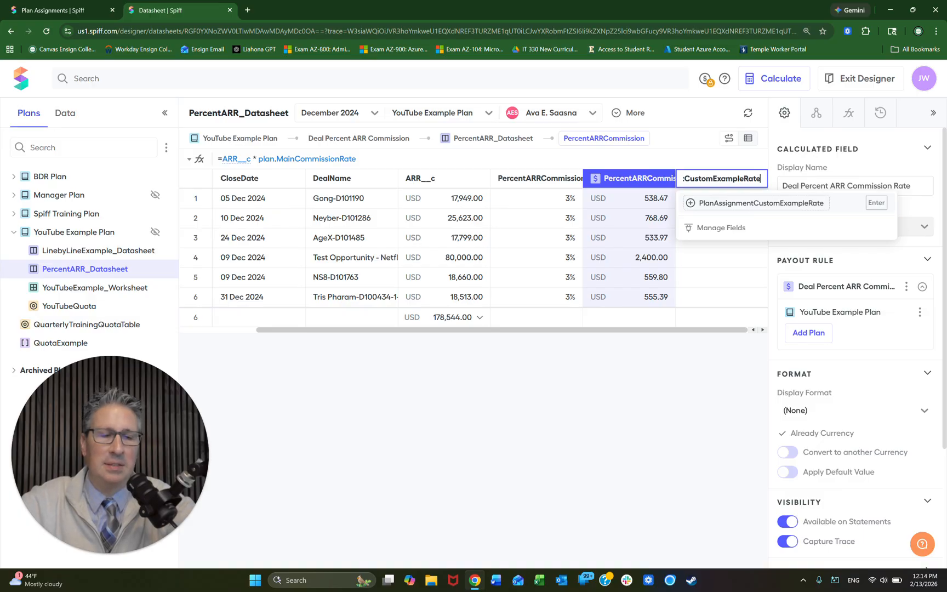
{"action": "key", "text": "Return"}
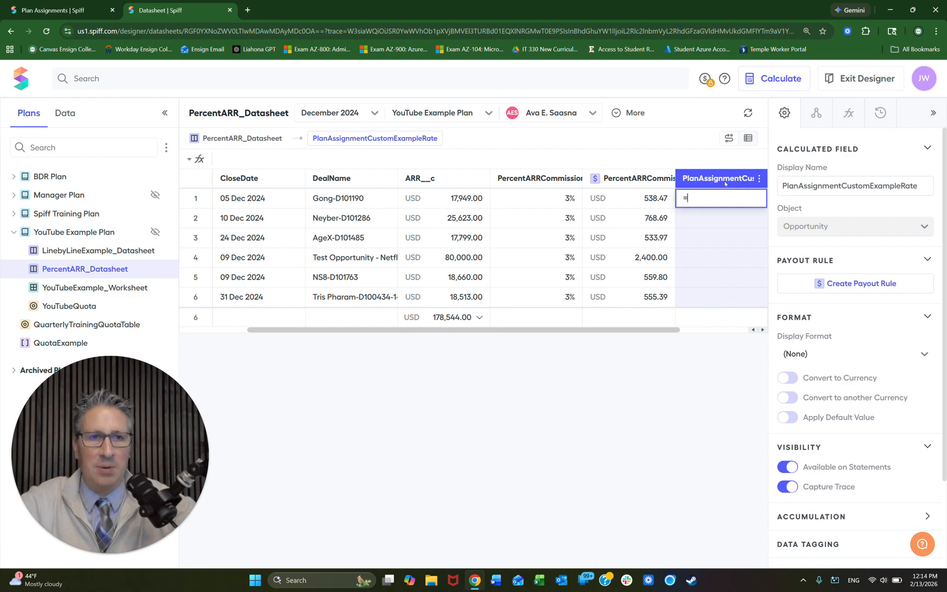
Set the new field's formula to =plan_assignment.PlanAssignmentCustomField and apply it.
{"action": "type", "text": "plan"}
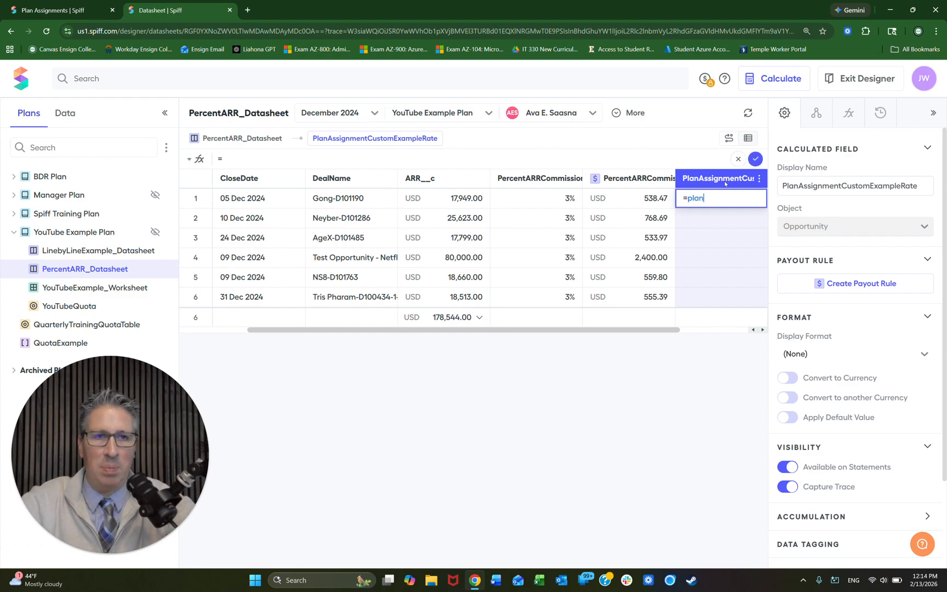
{"action": "type", "text": "ssignmentcusom"}
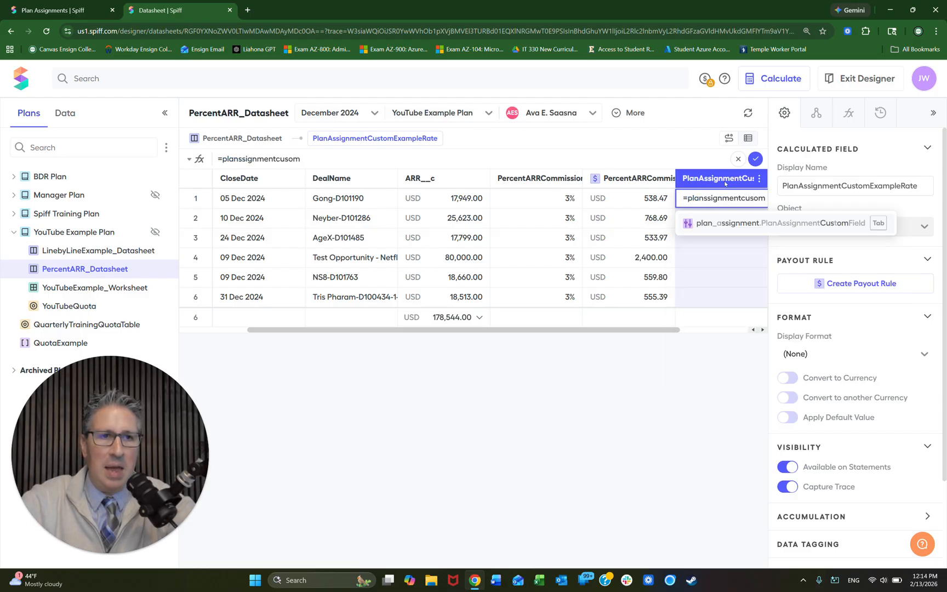
{"action": "type", "text": "t"}
{"action": "key", "text": "BackSpace"}
{"action": "key", "text": "BackSpace"}
{"action": "key", "text": "BackSpace"}
{"action": "type", "text": "tom"}
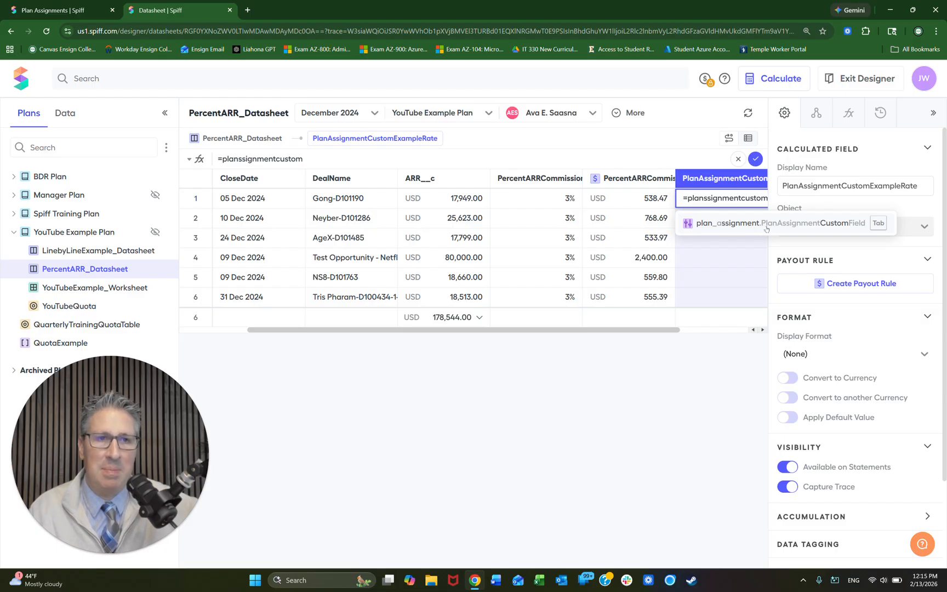
{"action": "left_click", "coordinate": [724, 228]}
{"action": "left_click", "coordinate": [756, 159]}
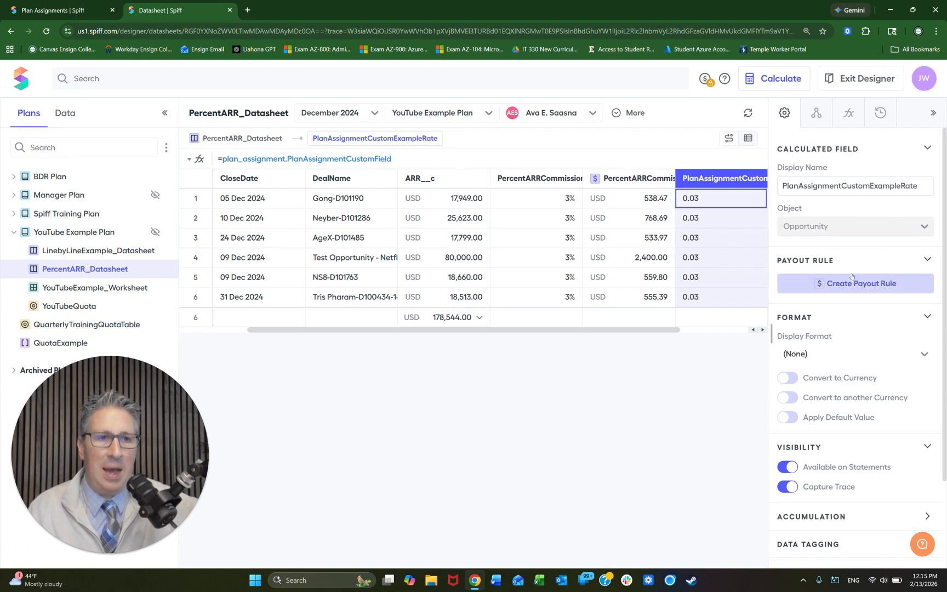
Set the new field's display format to Percent and switch the datasheet to the plan's second rep.
{"action": "left_click", "coordinate": [827, 352]}
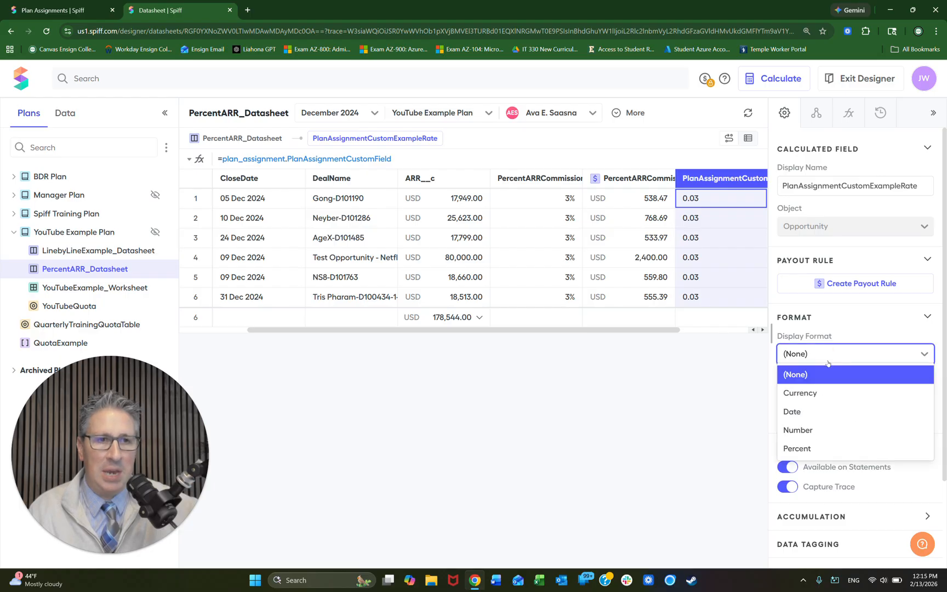
{"action": "left_click", "coordinate": [803, 448]}
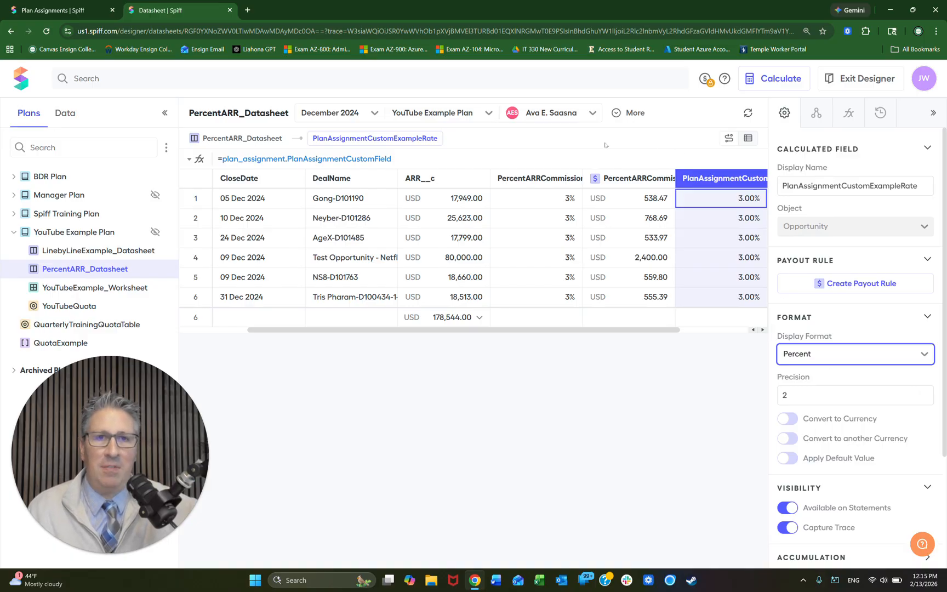
{"action": "left_click", "coordinate": [593, 113]}
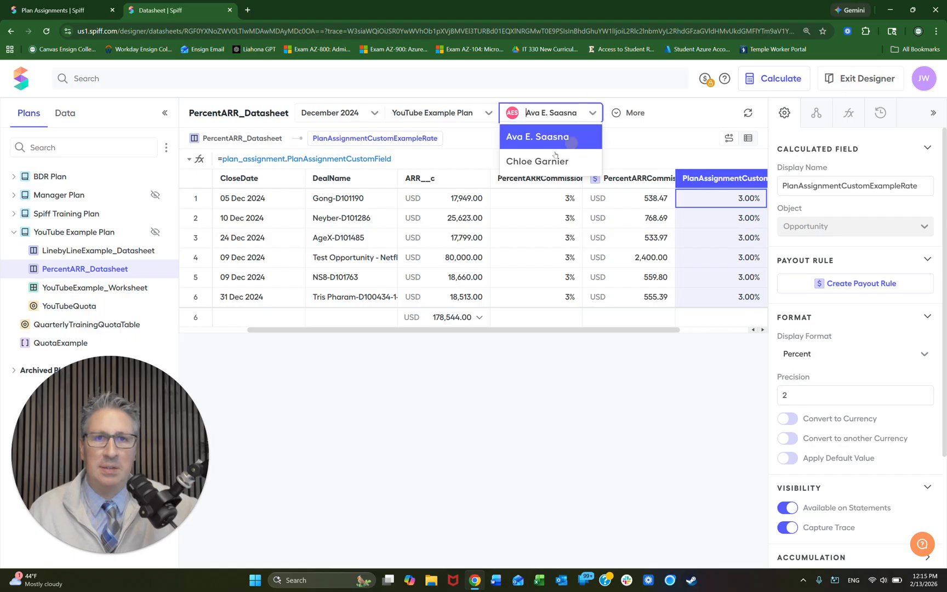
{"action": "left_click", "coordinate": [550, 162]}
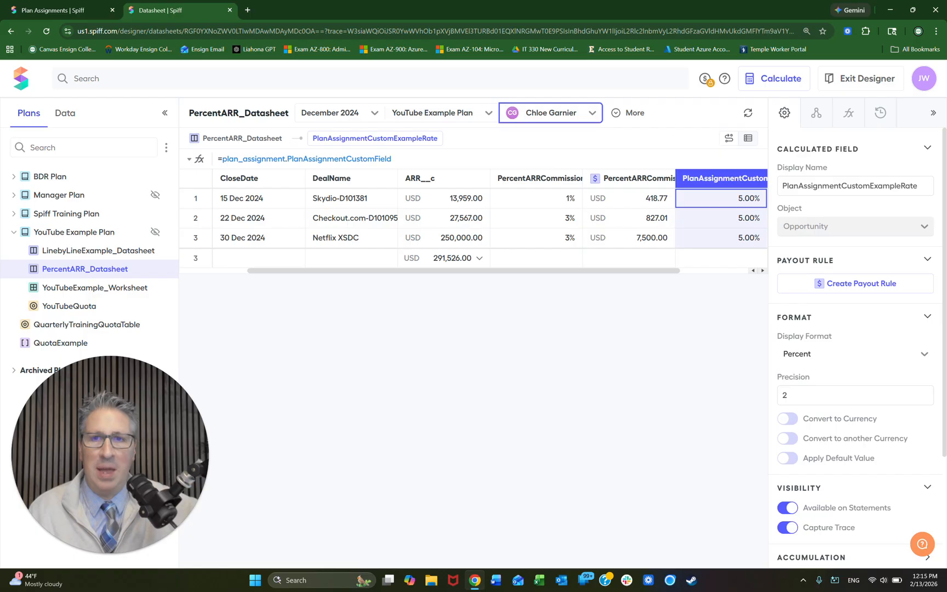
Change the PercentARRCommission formula to =ARR__c * plan_assignment.PlanAssignmentCustomField and apply it.
{"action": "left_click", "coordinate": [630, 178]}
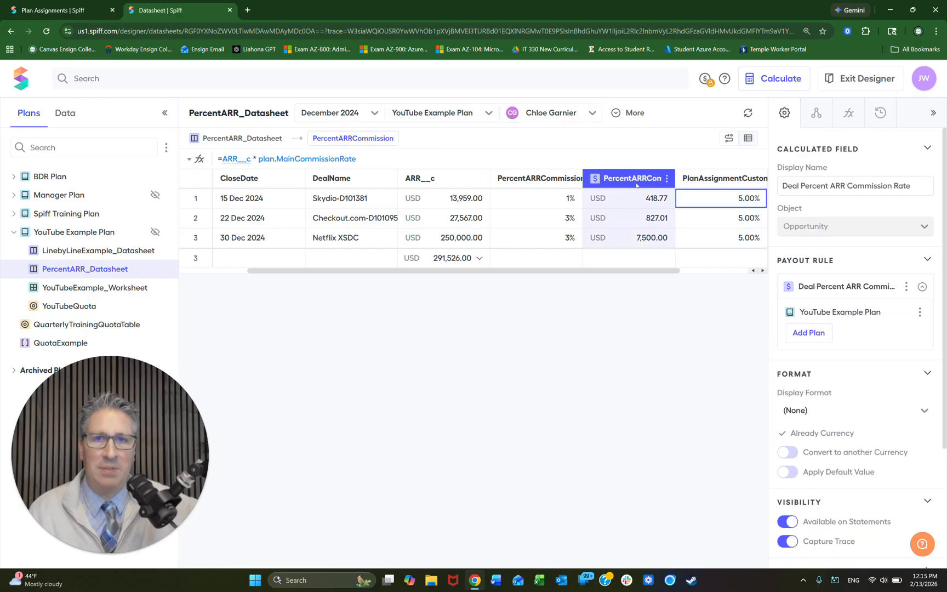
{"action": "left_click", "coordinate": [418, 160]}
{"action": "key", "text": "BackSpace"}
{"action": "key", "text": "BackSpace"}
{"action": "key", "text": "BackSpace"}
{"action": "key", "text": "BackSpace"}
{"action": "key", "text": "BackSpace"}
{"action": "key", "text": "BackSpace"}
{"action": "key", "text": "BackSpace"}
{"action": "key", "text": "BackSpace"}
{"action": "key", "text": "BackSpace"}
{"action": "key", "text": "BackSpace"}
{"action": "key", "text": "BackSpace"}
{"action": "key", "text": "BackSpace"}
{"action": "key", "text": "BackSpace"}
{"action": "key", "text": "BackSpace"}
{"action": "key", "text": "BackSpace"}
{"action": "key", "text": "BackSpace"}
{"action": "key", "text": "BackSpace"}
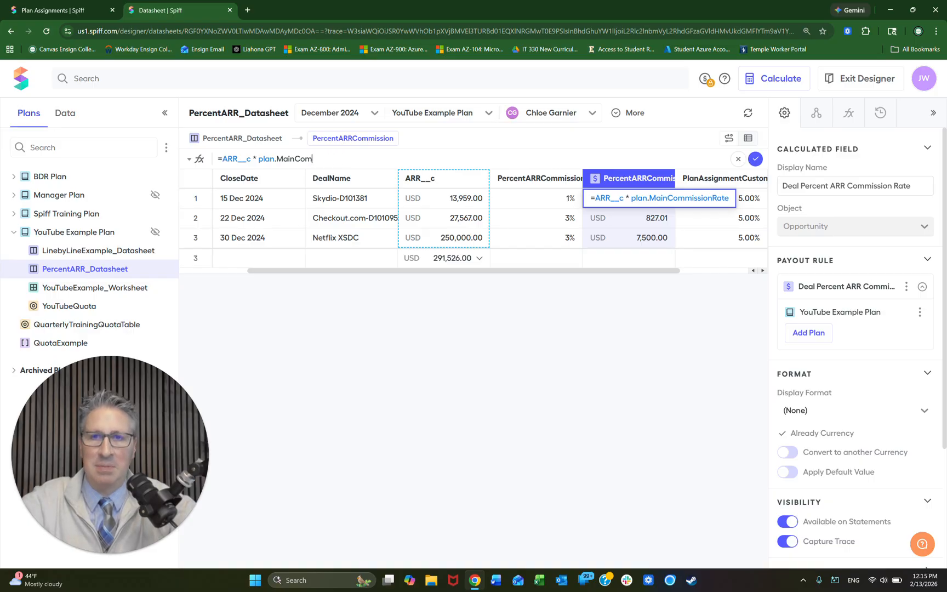
{"action": "key", "text": "BackSpace"}
{"action": "key", "text": "BackSpace"}
{"action": "key", "text": "BackSpace"}
{"action": "key", "text": "BackSpace"}
{"action": "key", "text": "BackSpace"}
{"action": "type", "text": "planass"}
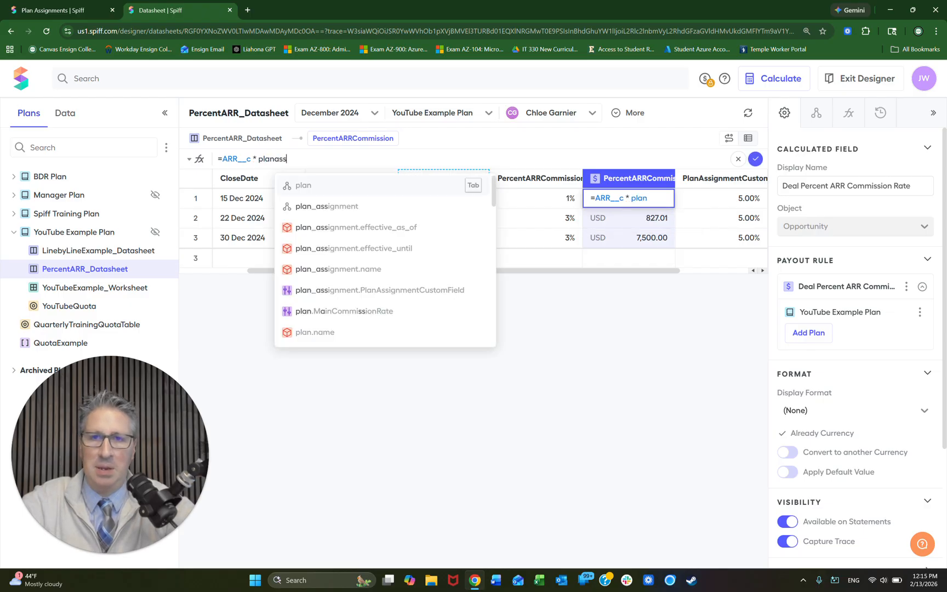
{"action": "type", "text": "ignmentcu"}
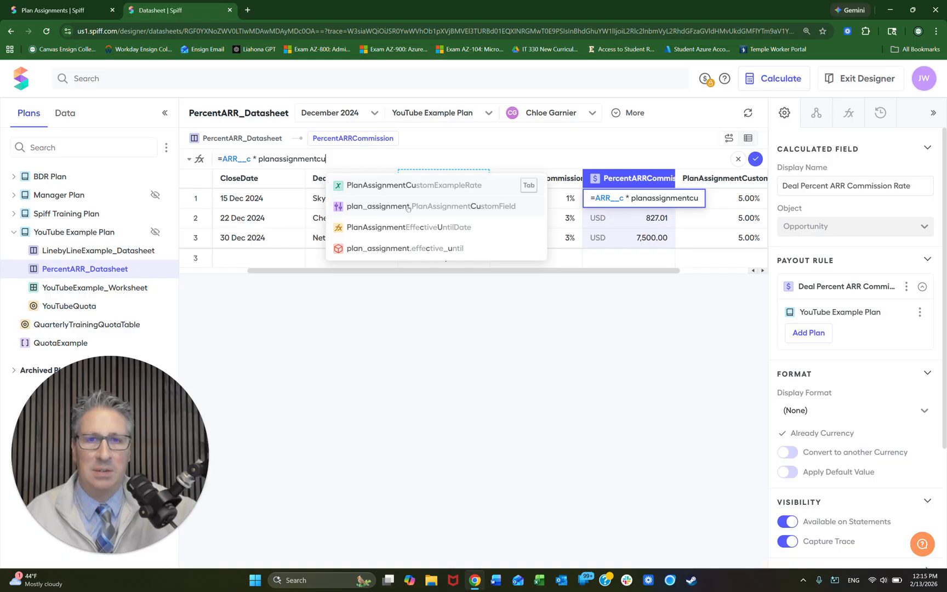
{"action": "left_click", "coordinate": [408, 207]}
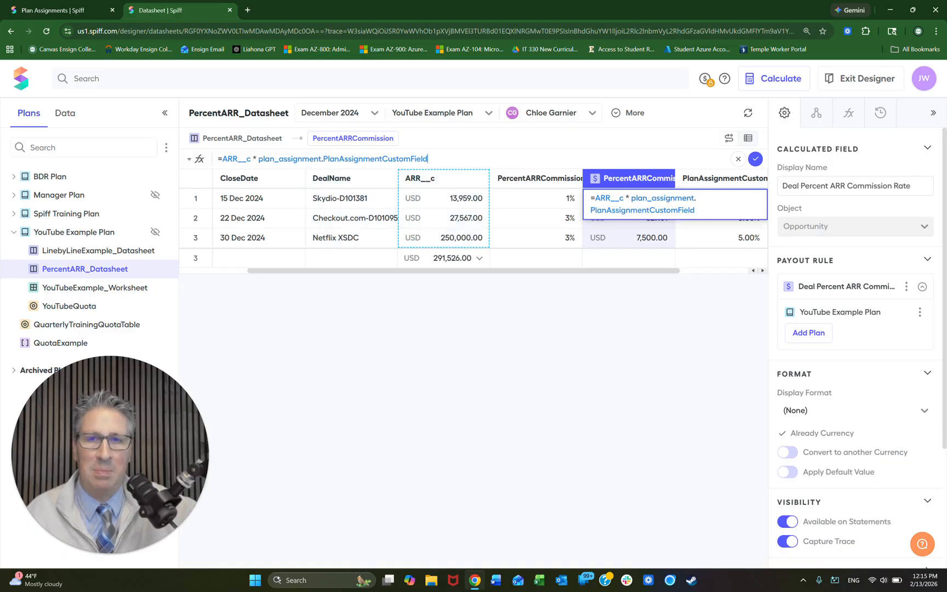
{"action": "left_click", "coordinate": [755, 158]}
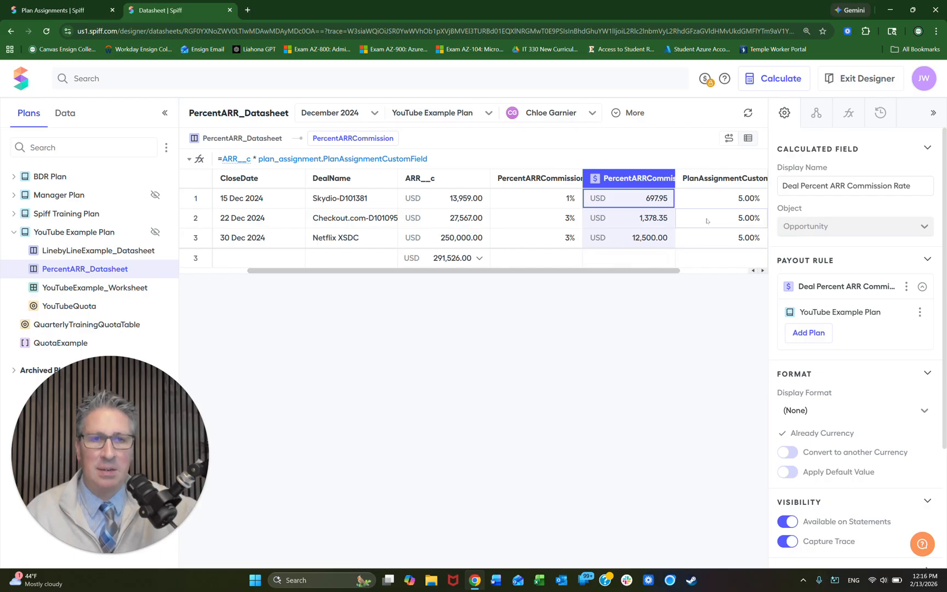
Switch the datasheet back to the plan's first rep and check the recalculated commissions.
{"action": "left_click", "coordinate": [590, 114]}
{"action": "left_click", "coordinate": [577, 136]}
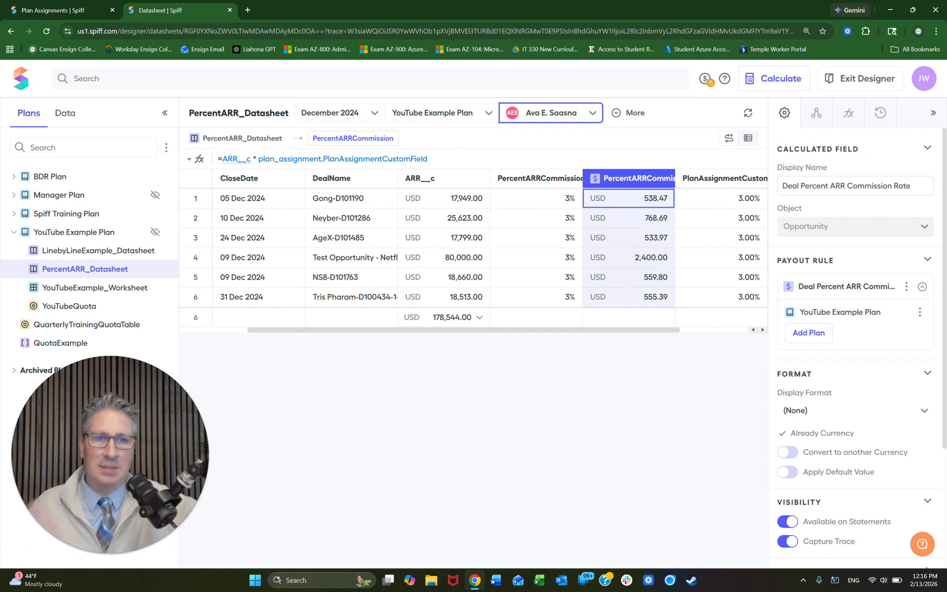
{"action": "left_click", "coordinate": [146, 439]}
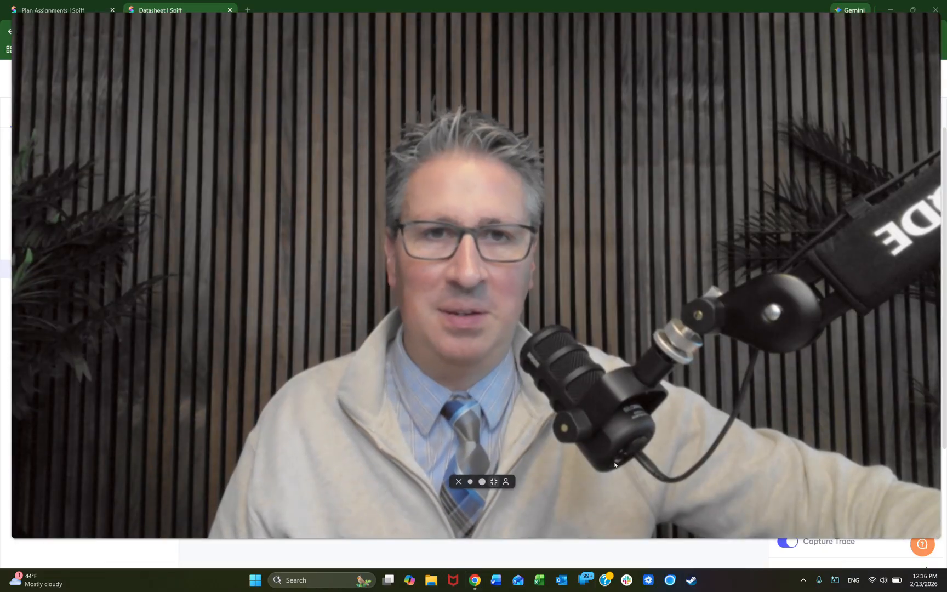